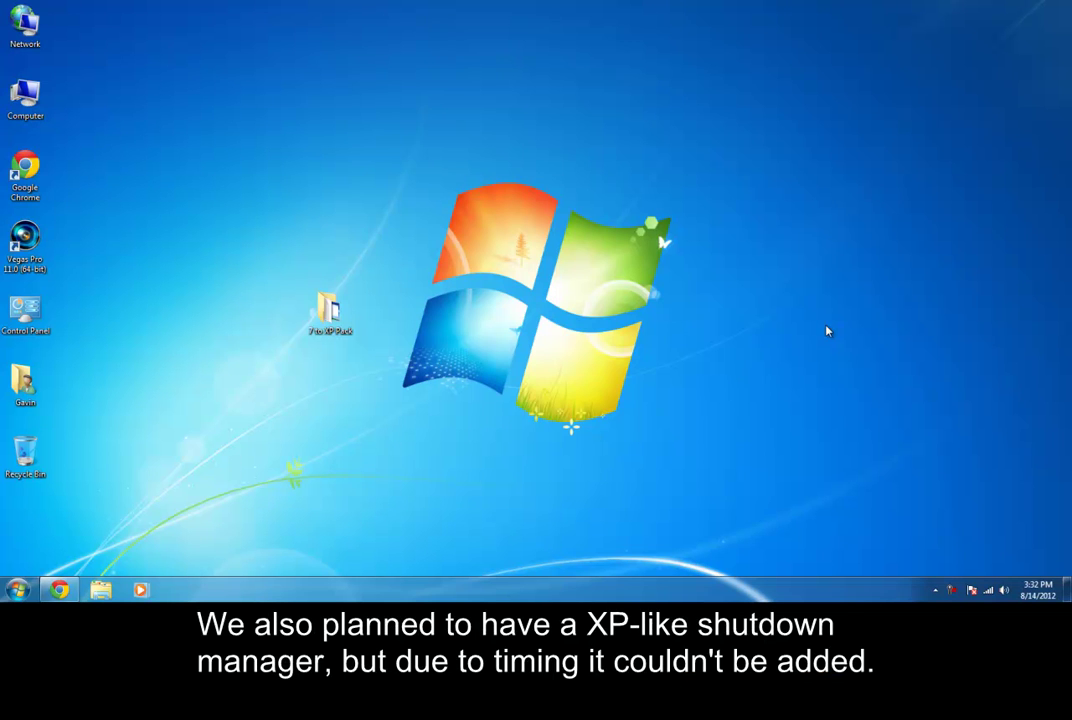
key("super")
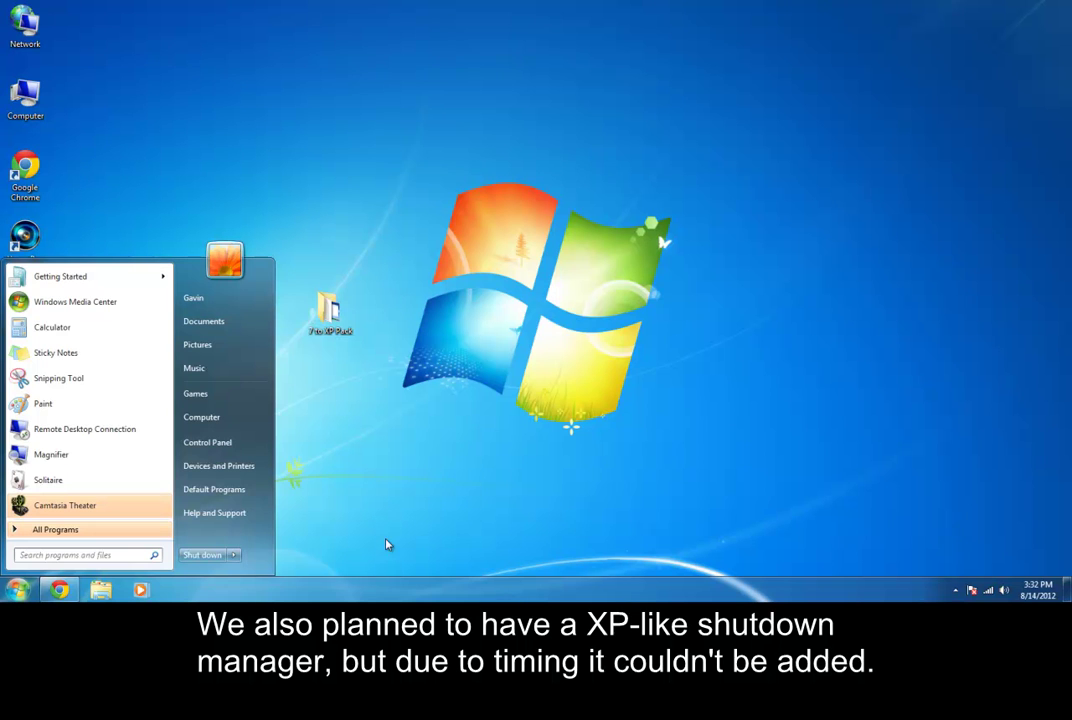
left_click(381, 539)
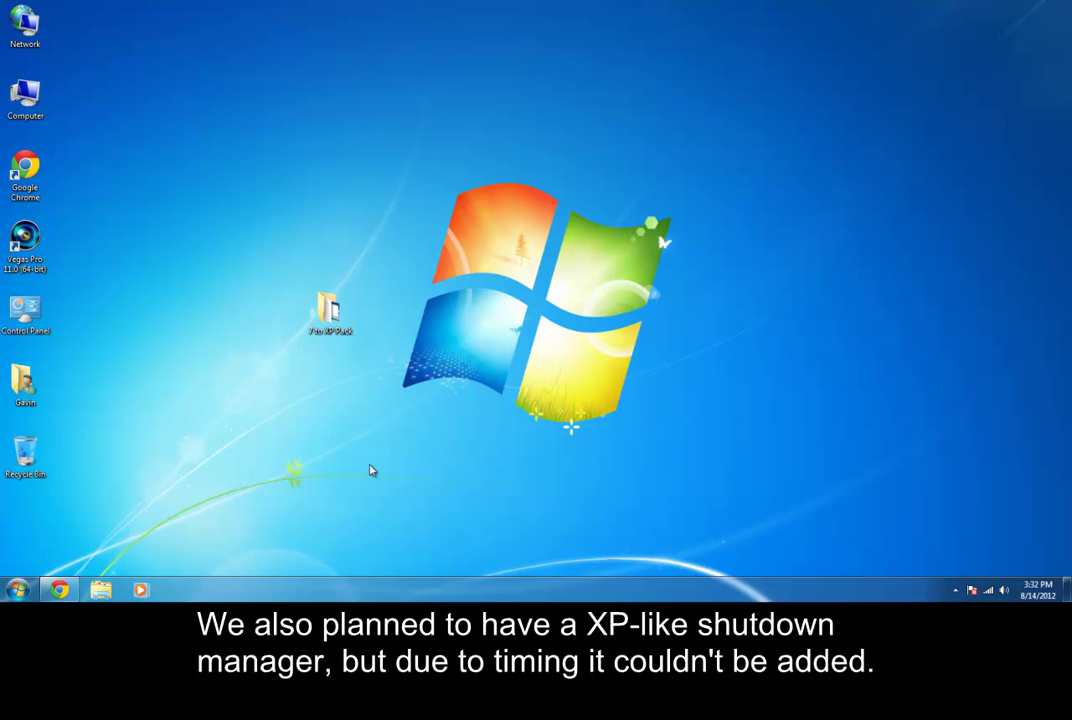
- View the XP Royale Preview image from the desktop's 7 to XP Pack folder in a maximized window, and close it
double_click(338, 330)
double_click(358, 328)
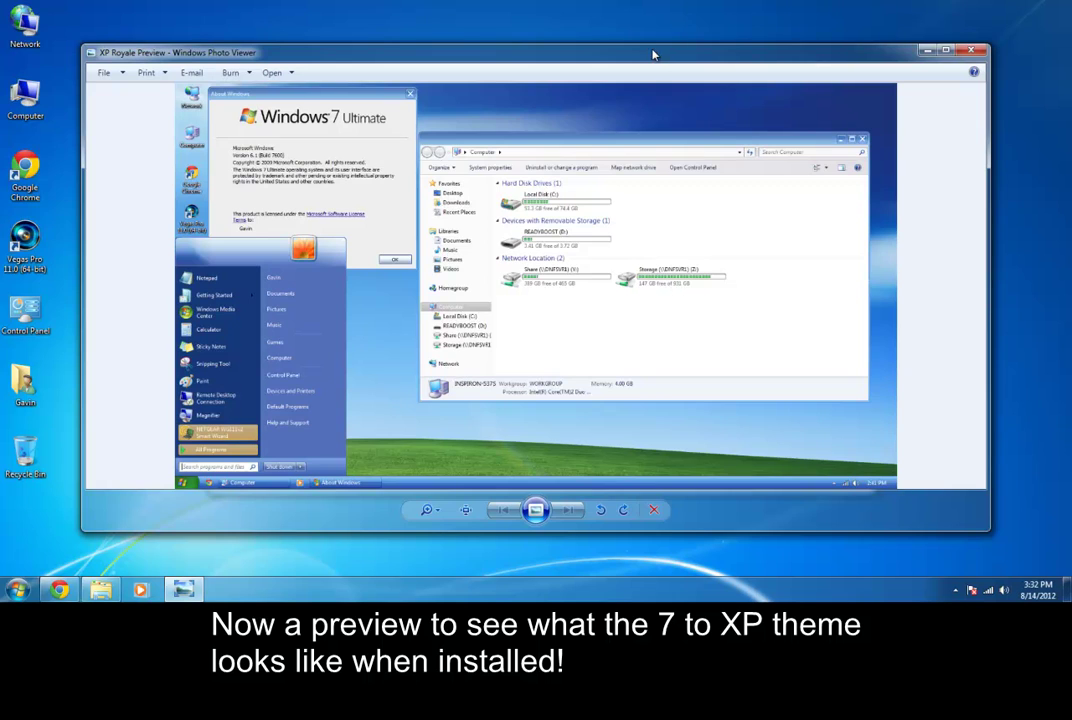
double_click(651, 58)
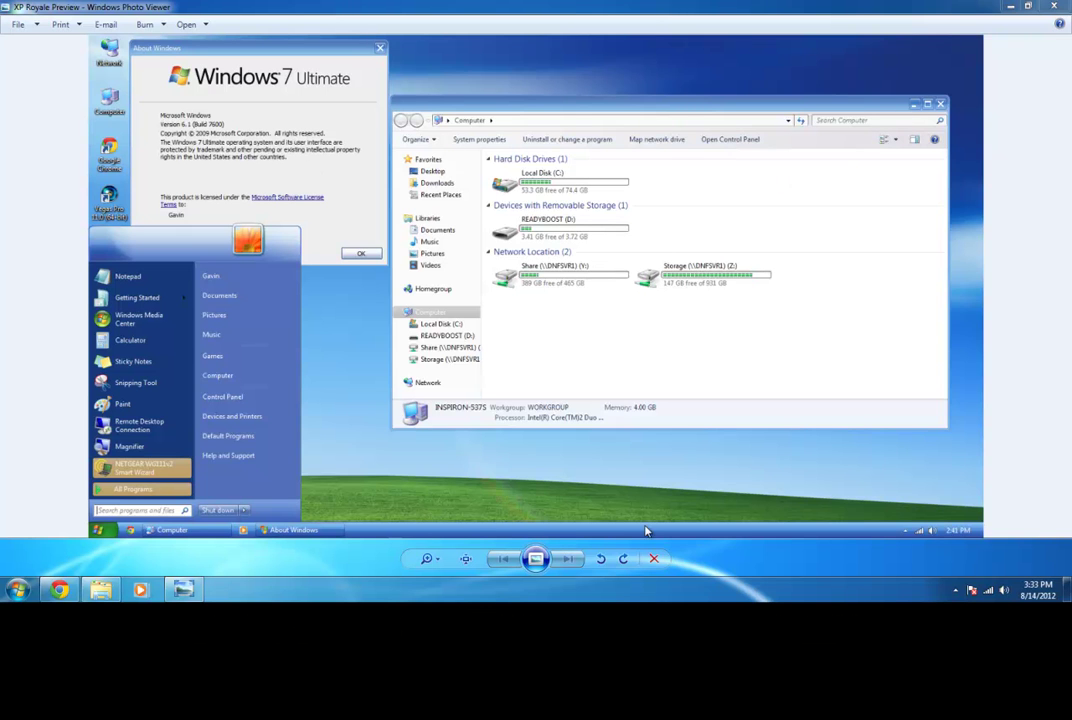
left_click(1065, 8)
- Read the Readme file in the 7 to XP Pack folder full screen, leaving it minimized and closing the folder
double_click(470, 312)
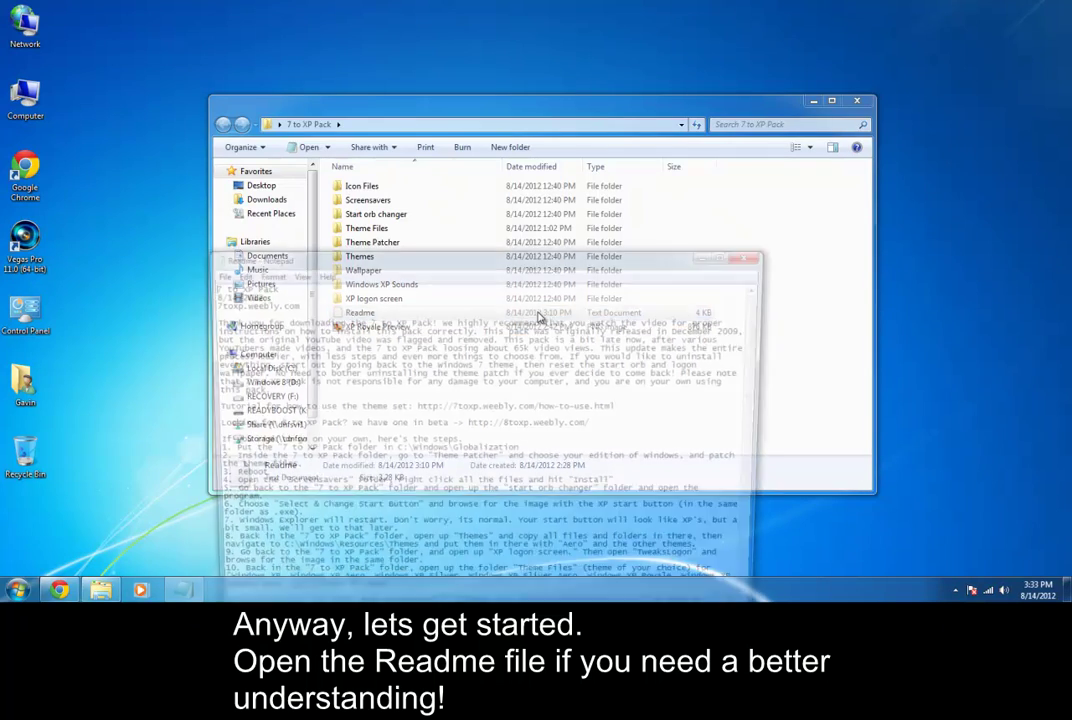
left_click_drag(520, 250, 520, 2)
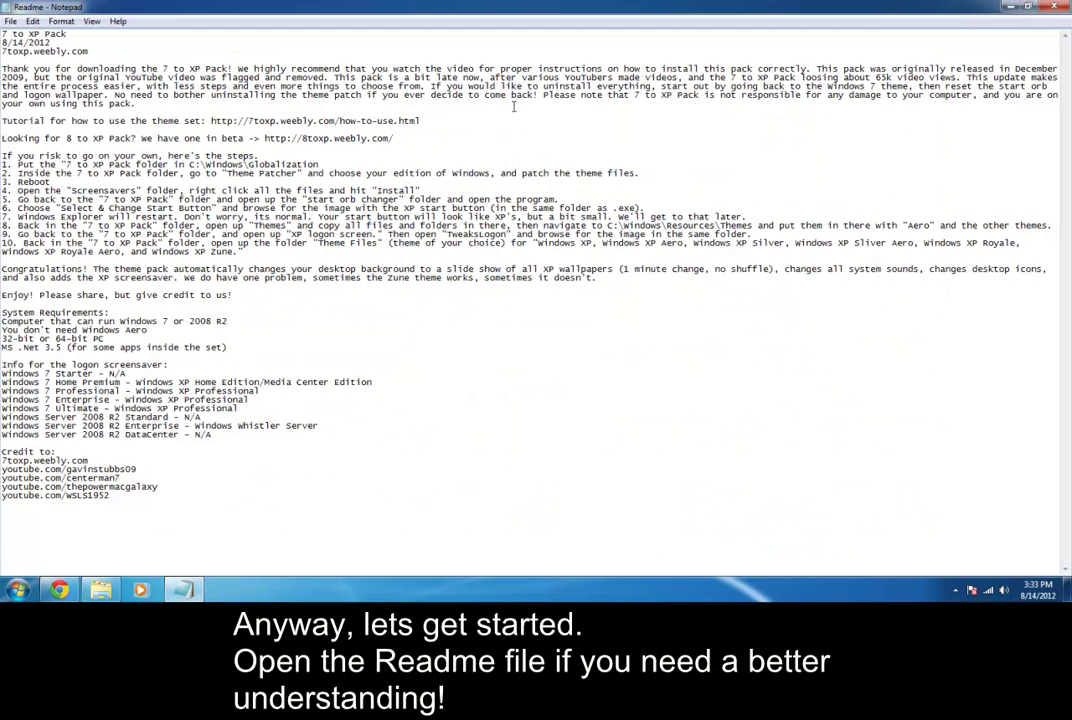
left_click(1010, 8)
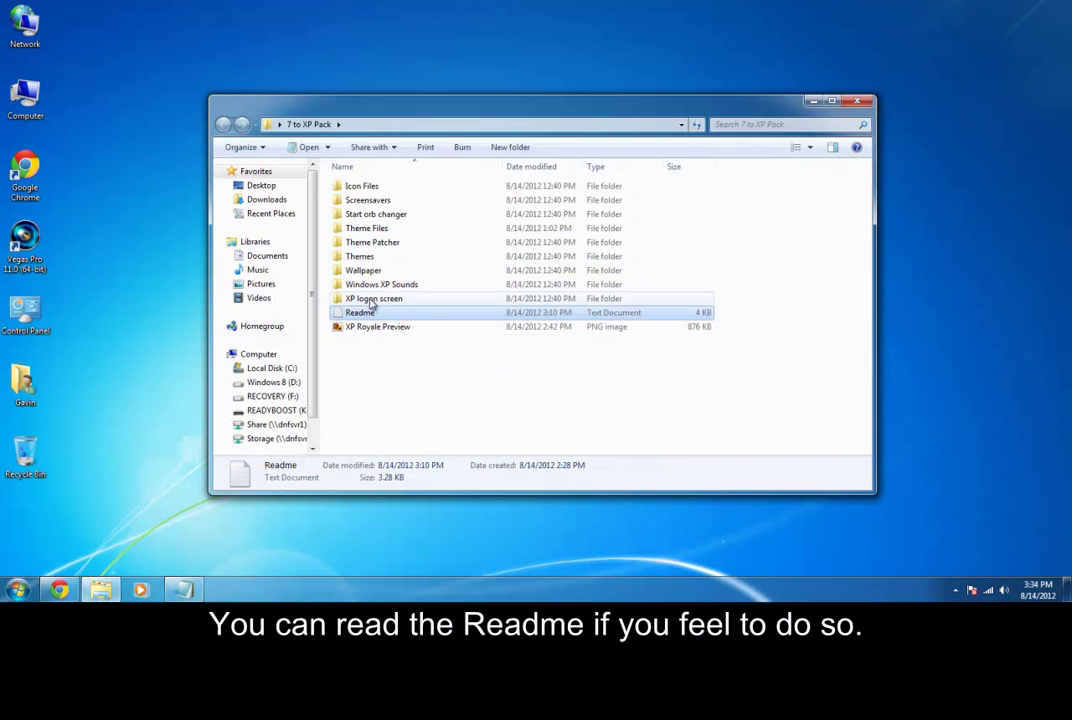
left_click(857, 103)
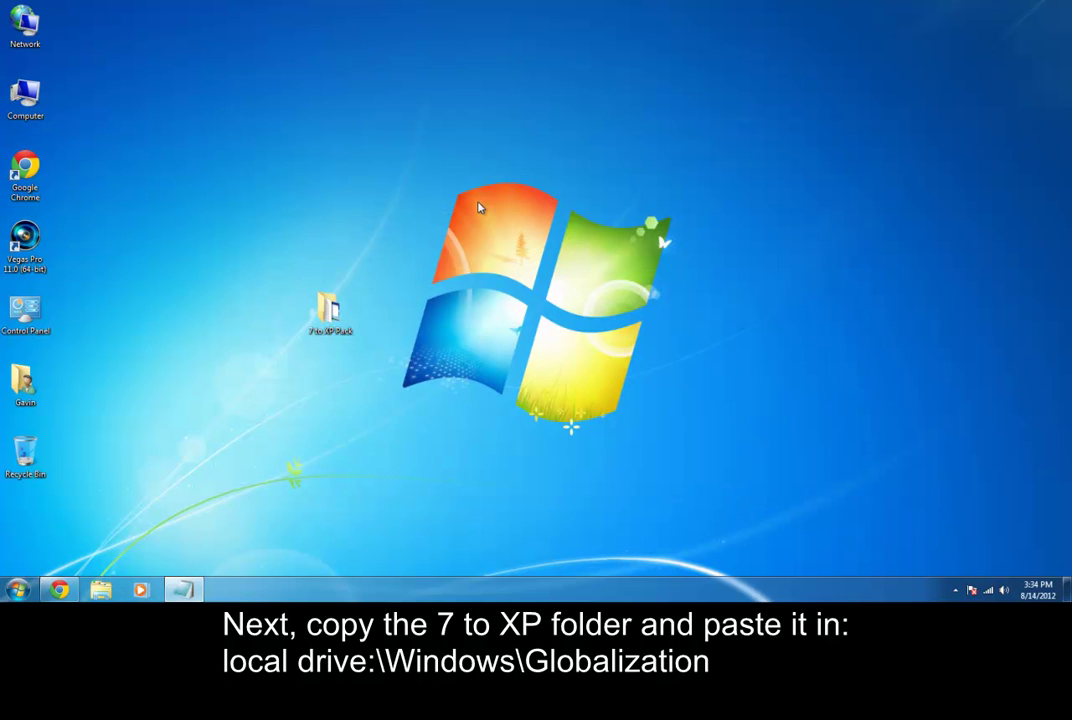
- Copy the 7 to XP Pack folder from the desktop into C:\Windows\Globalization
right_click(326, 323)
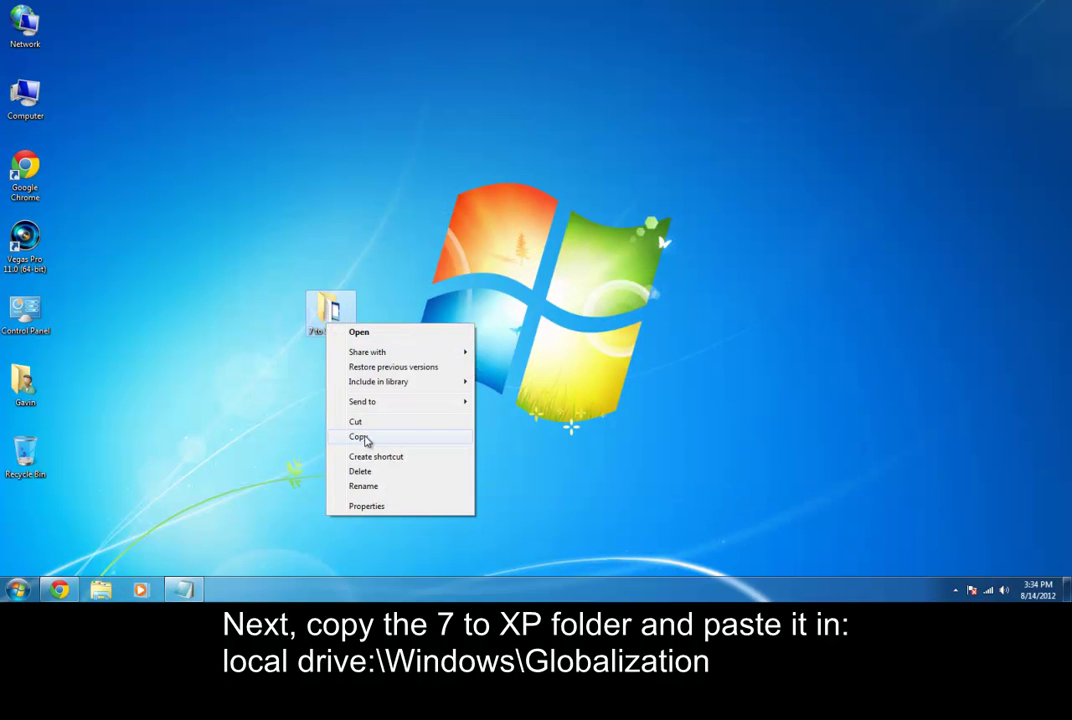
left_click(365, 440)
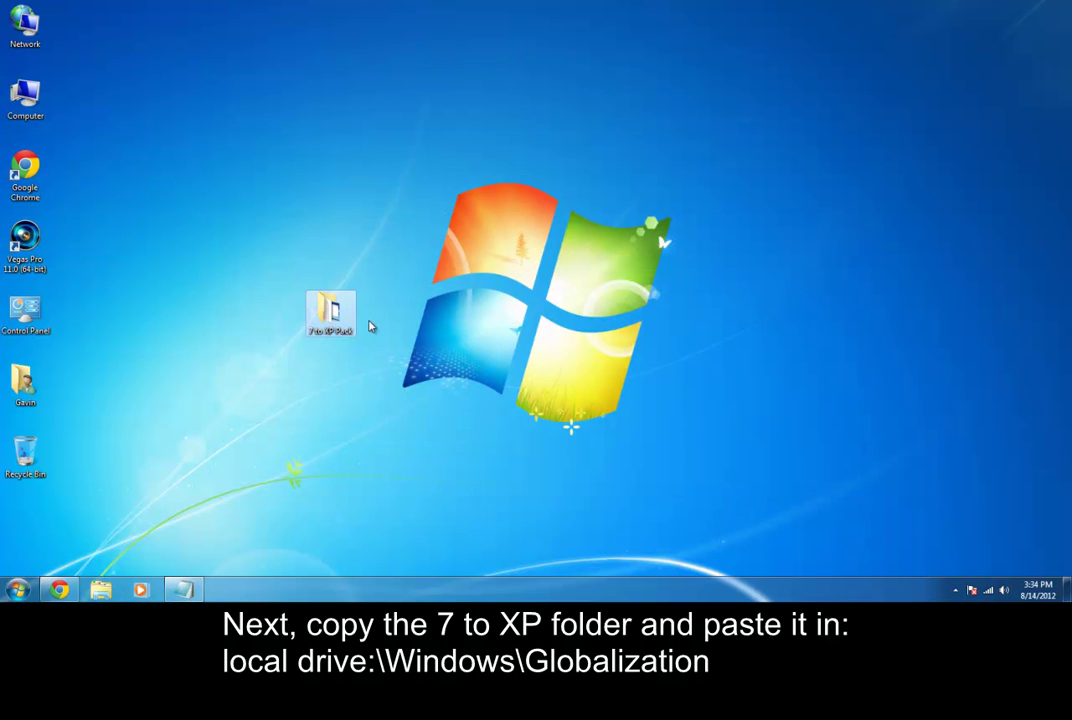
double_click(27, 92)
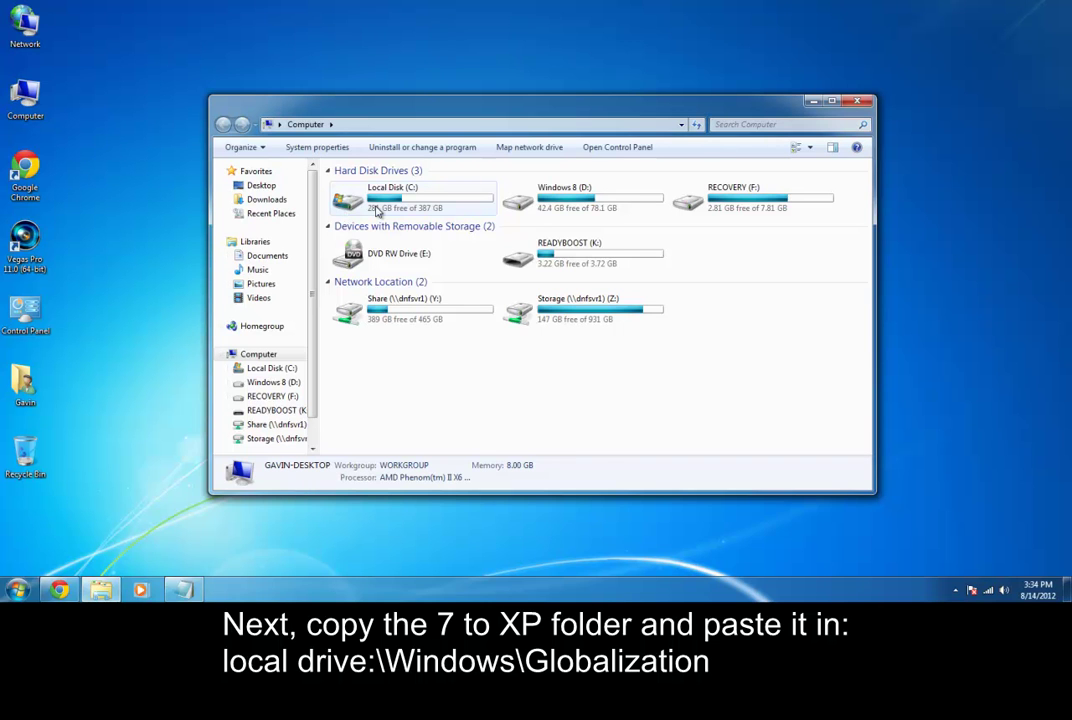
double_click(377, 204)
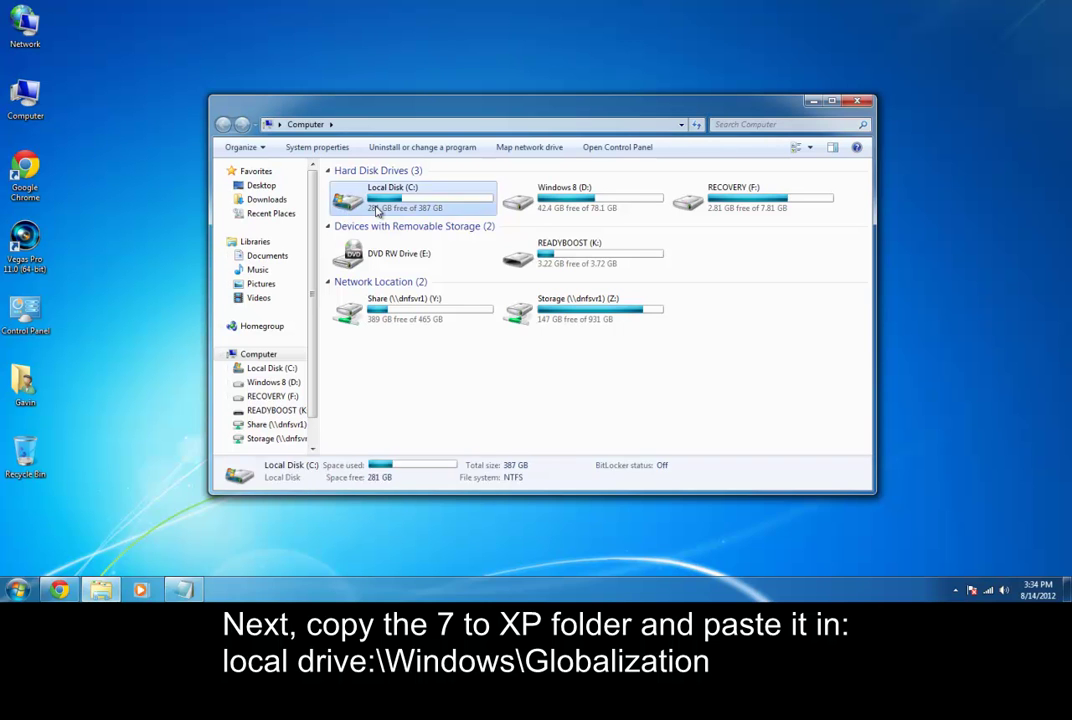
left_click(314, 124)
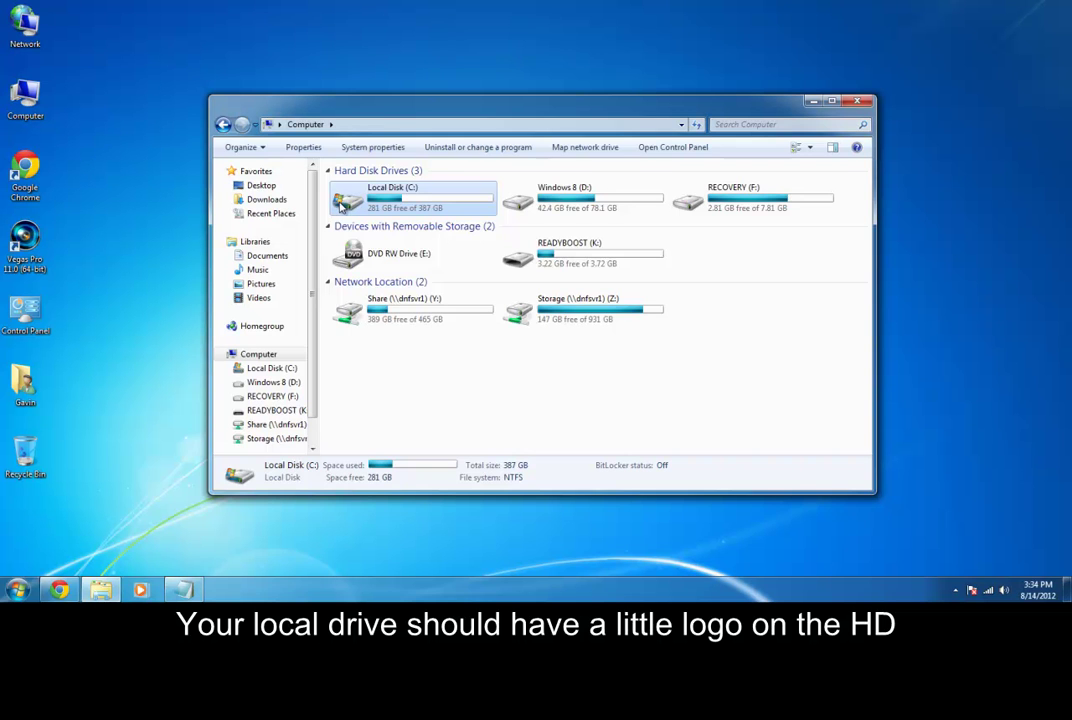
double_click(380, 201)
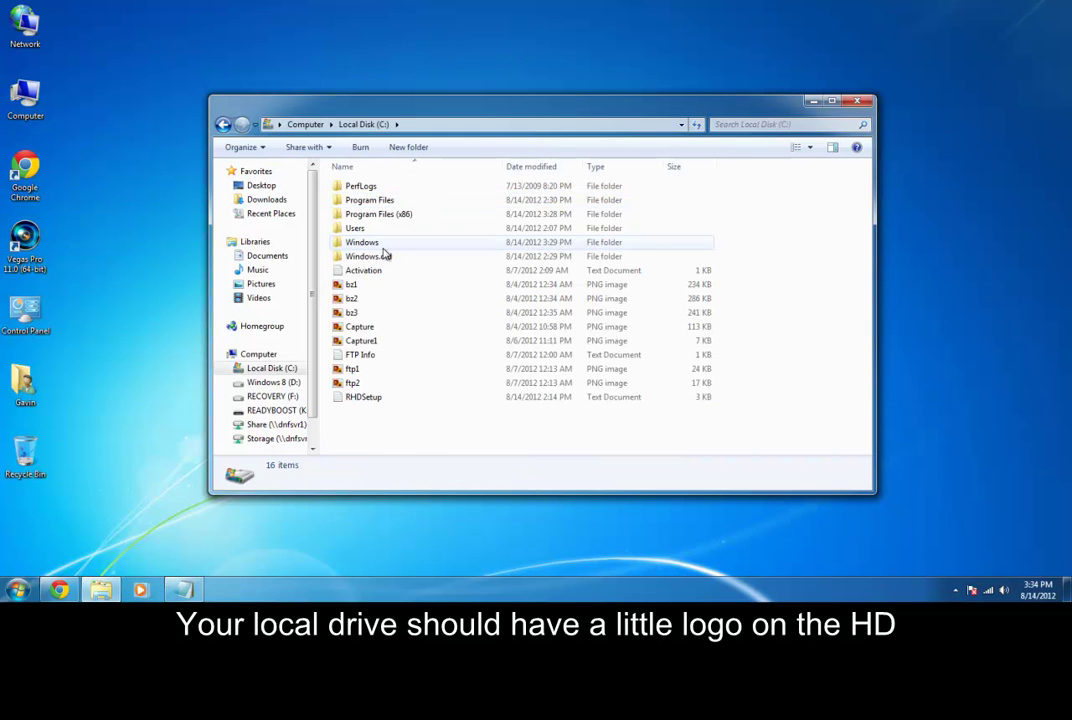
double_click(388, 245)
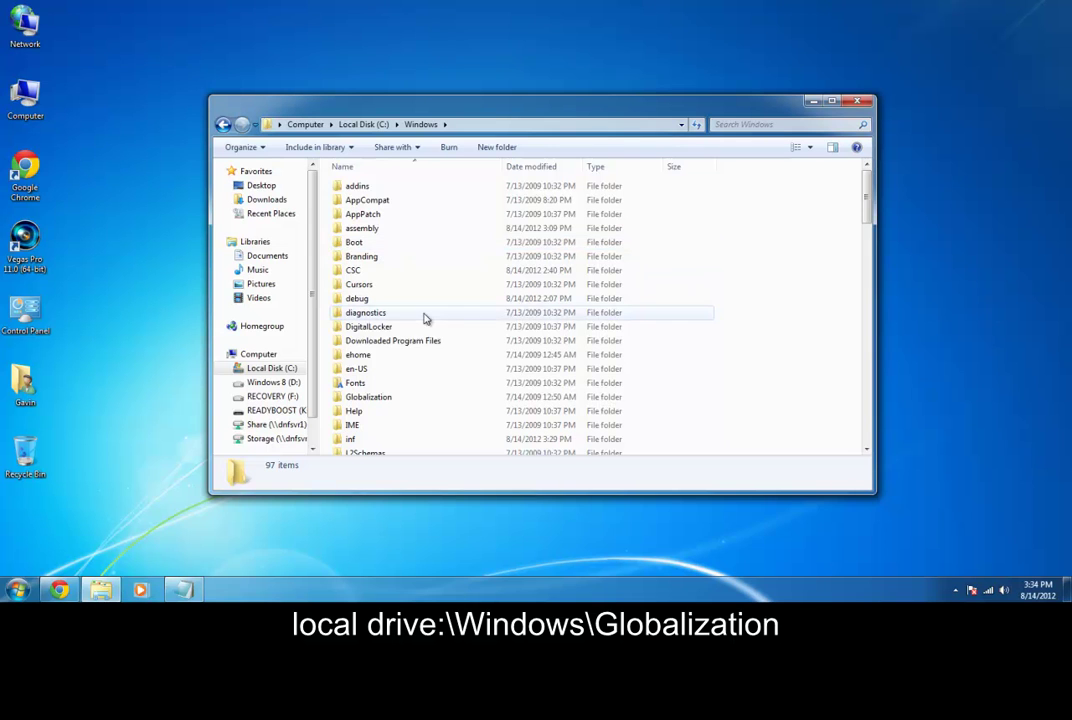
double_click(366, 398)
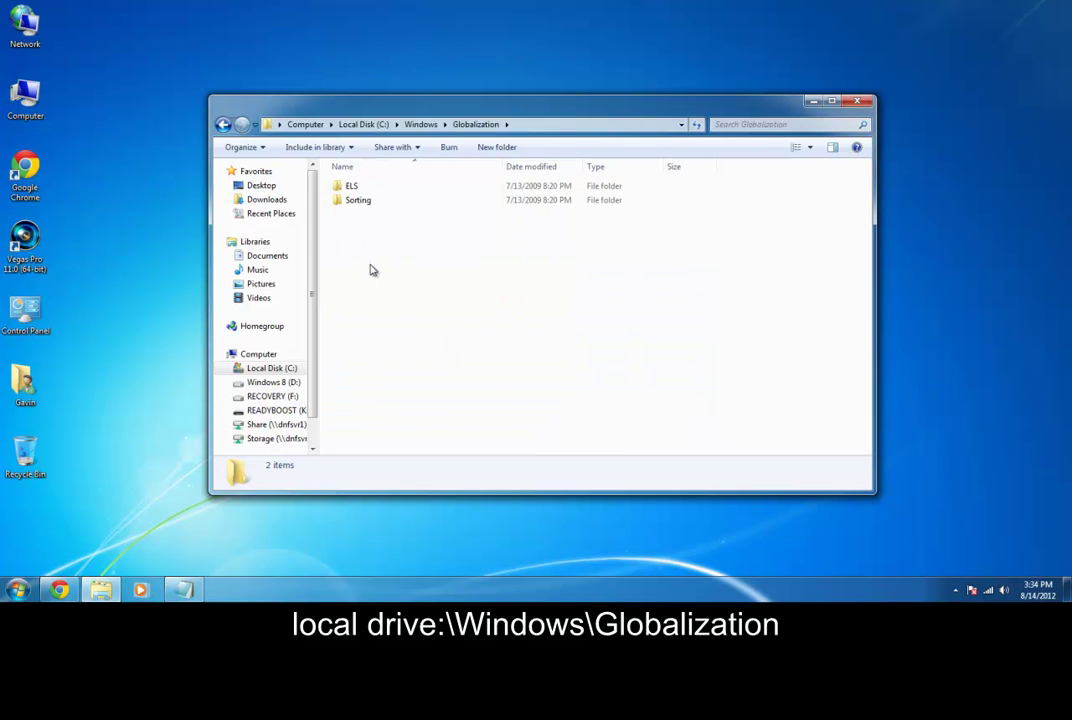
key("ctrl+v")
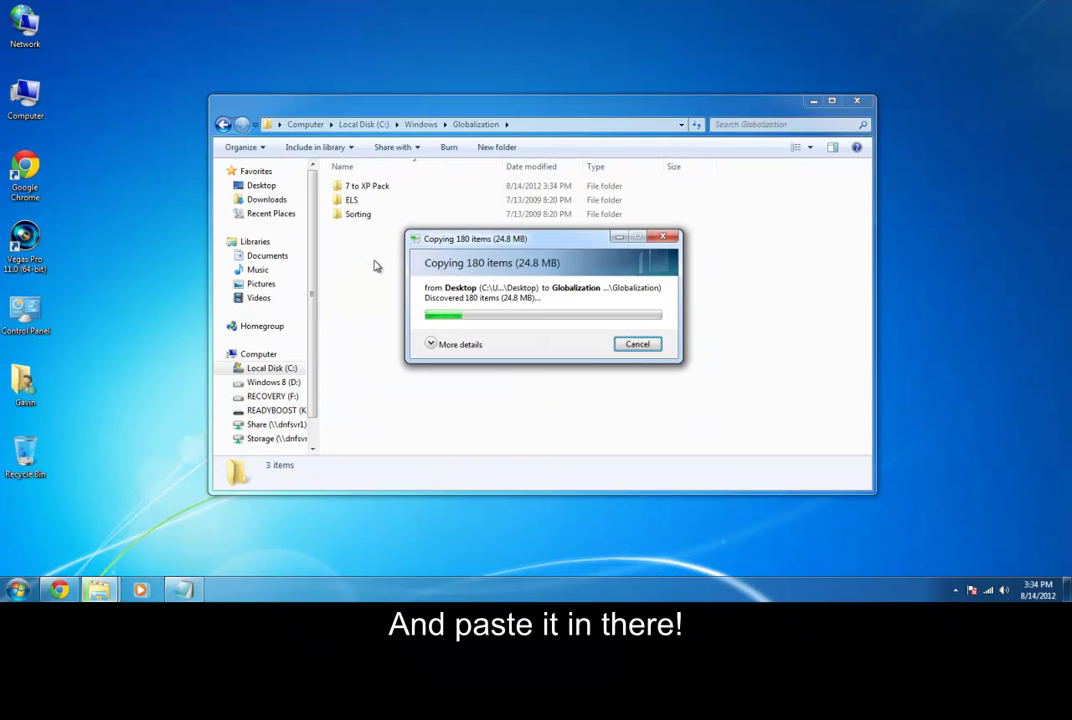
- Go to the hidden folder C:\Windows\Globalization\MCT by entering its path
left_click(530, 124)
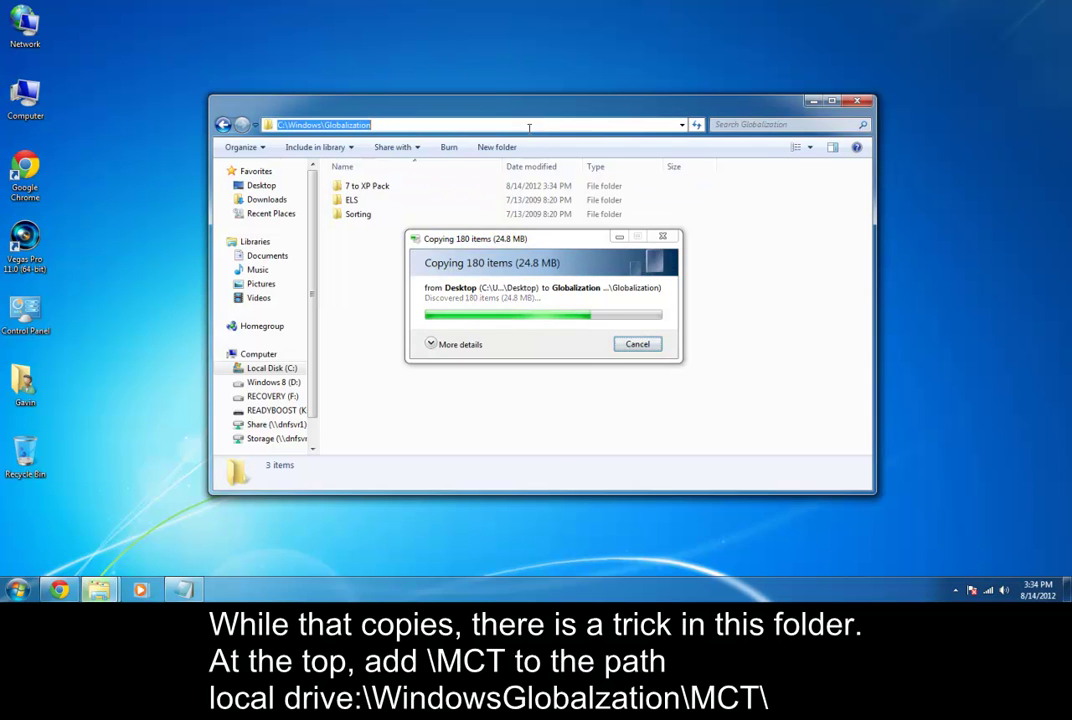
left_click(524, 127)
type("\\")
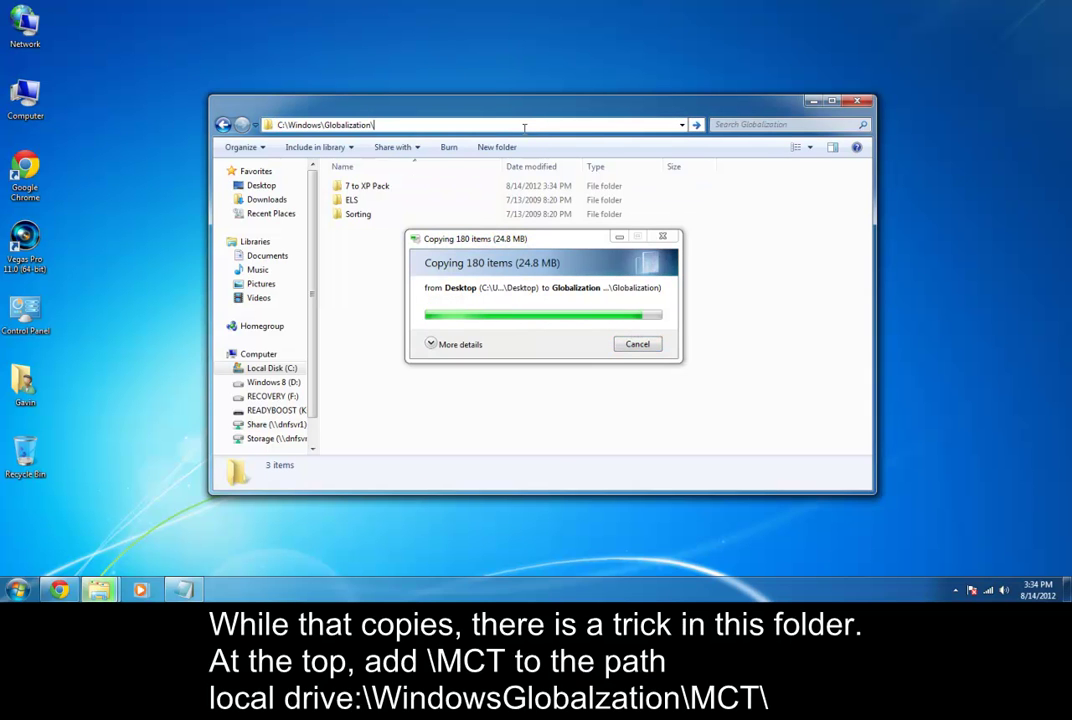
type("MCT")
key("Return")
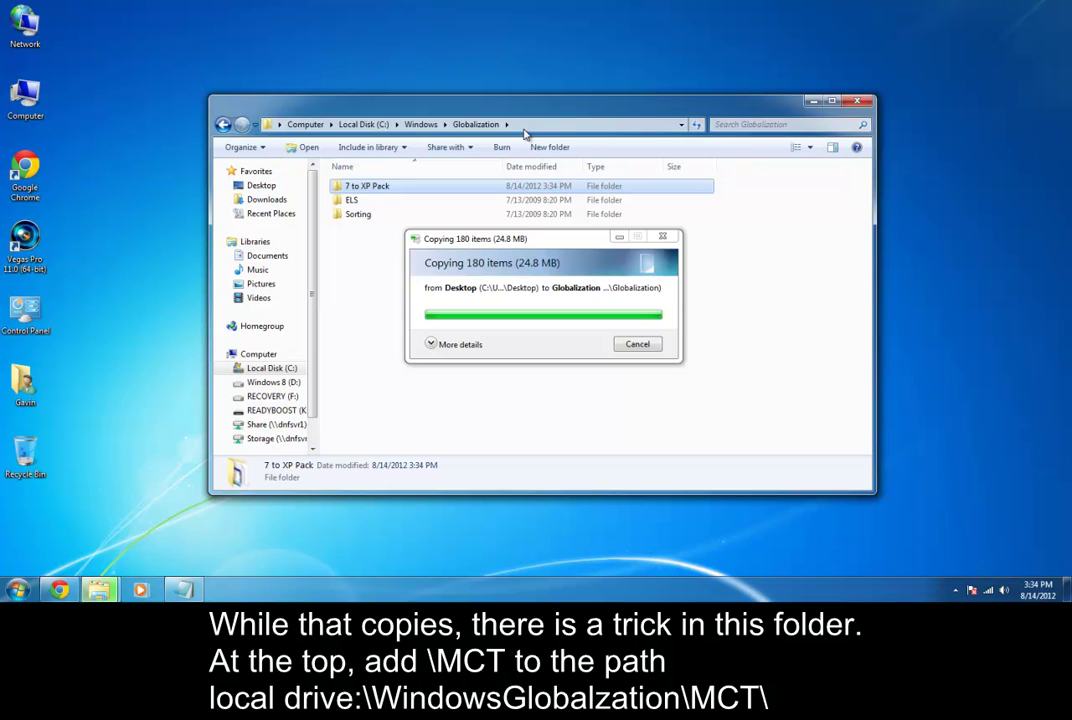
left_click(524, 127)
left_click(524, 127)
type("\\MC")
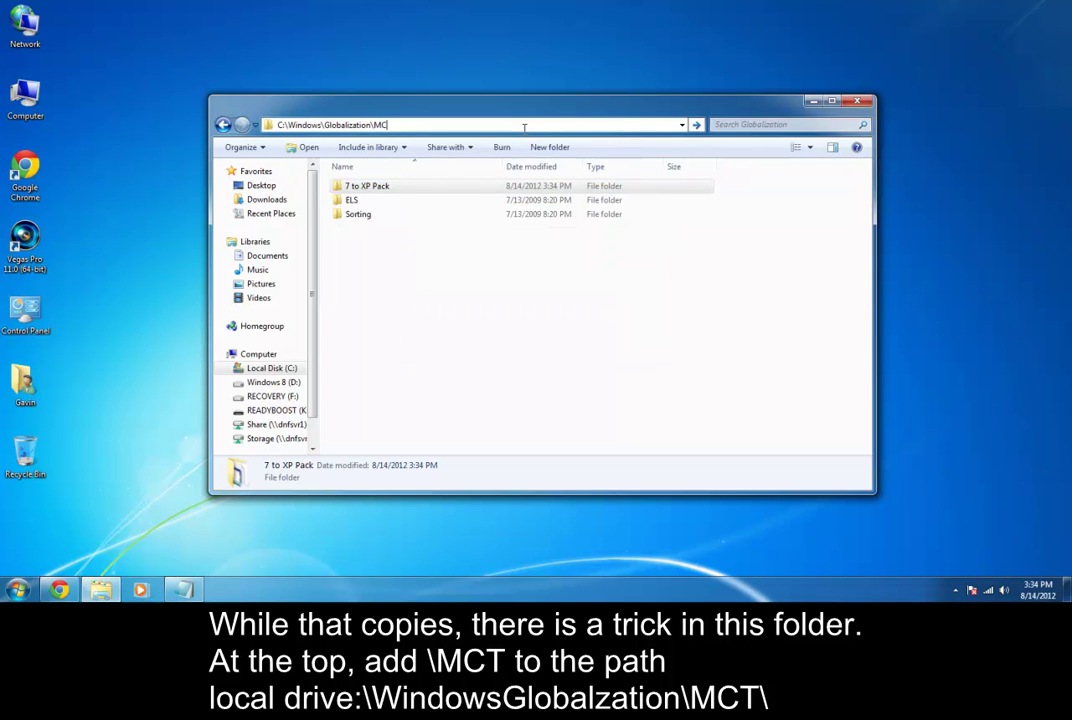
type("T")
key("Return")
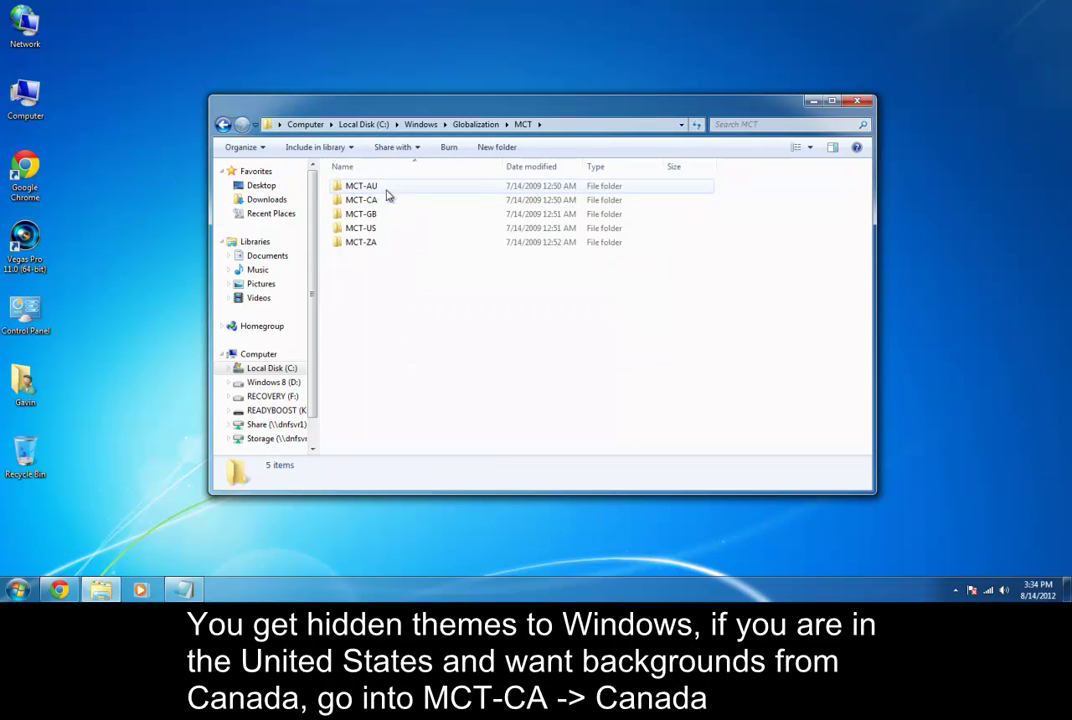
- Check the desktop personalization settings and the United States backgrounds in MCT-US, returning to the MCT folder
right_click(958, 289)
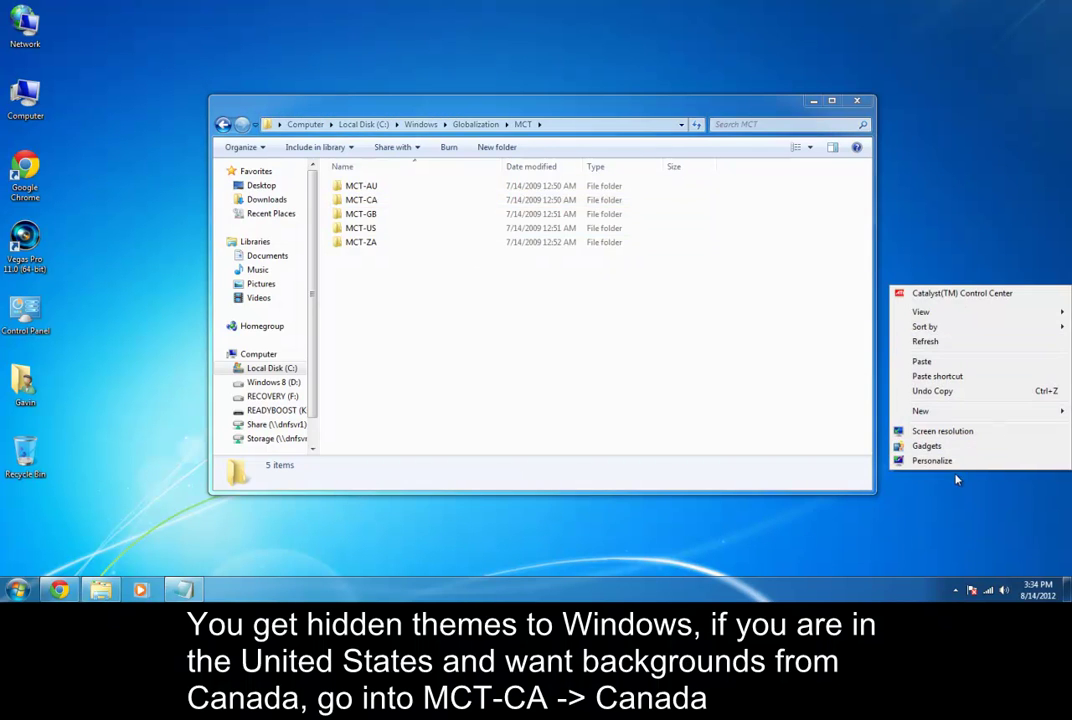
left_click(950, 461)
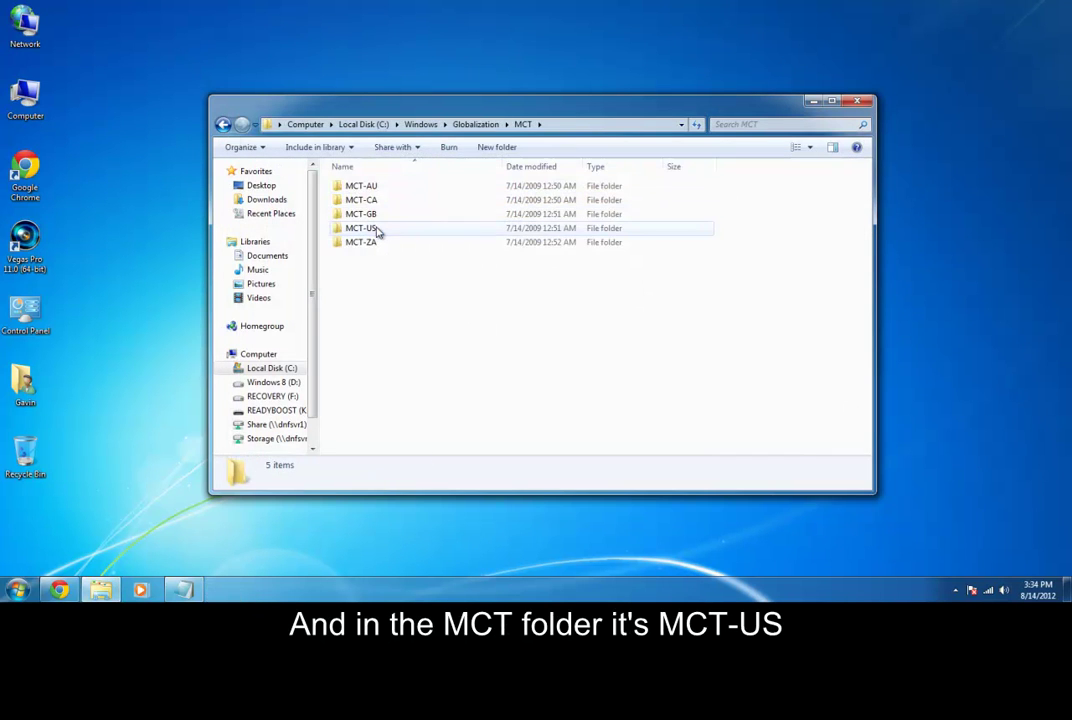
double_click(370, 228)
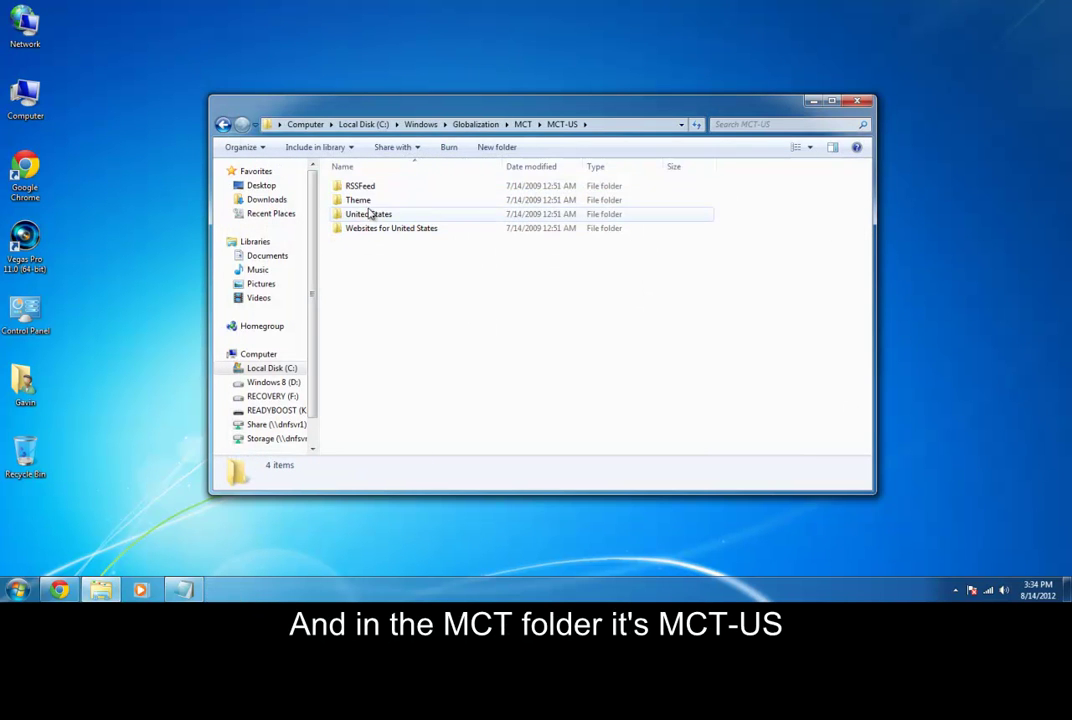
double_click(370, 214)
key("BackSpace")
key("BackSpace")
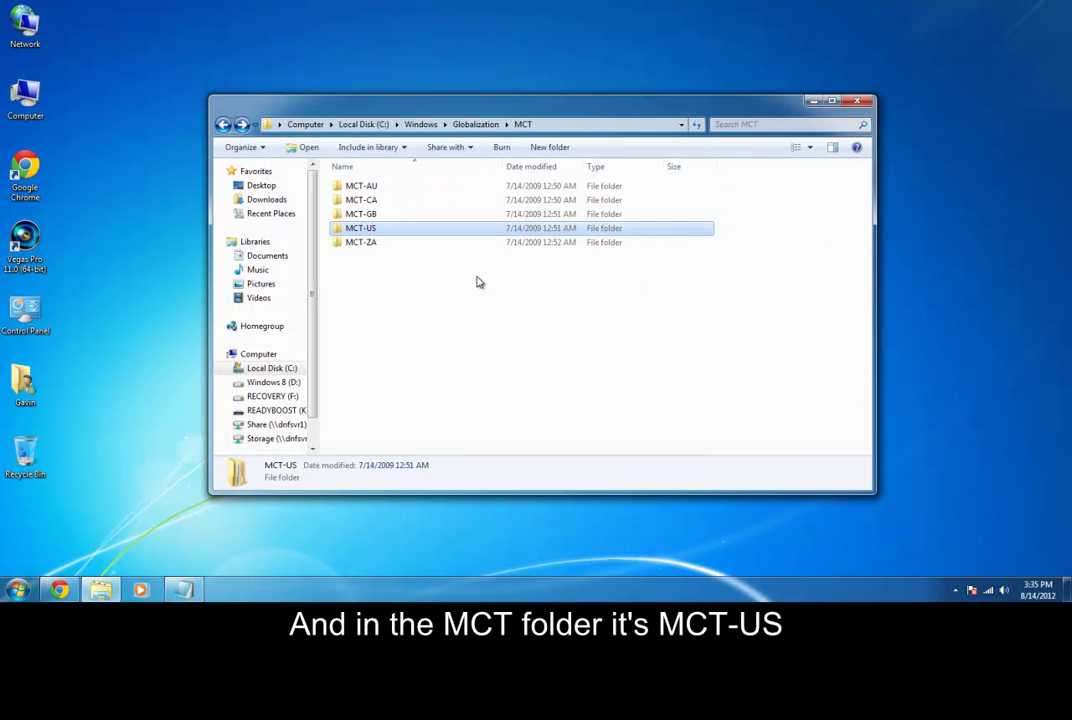
- Browse the Canada wallpapers in the MCT-CA folder, preview CA-wp4, and leave the folder
double_click(390, 201)
double_click(383, 186)
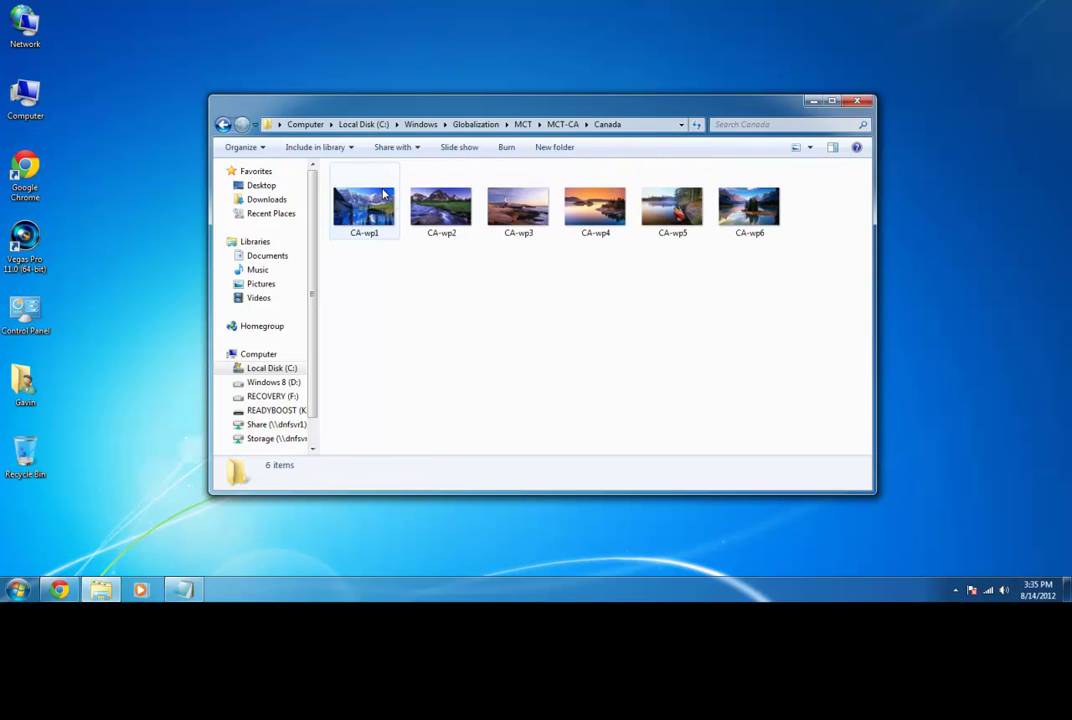
key("BackSpace")
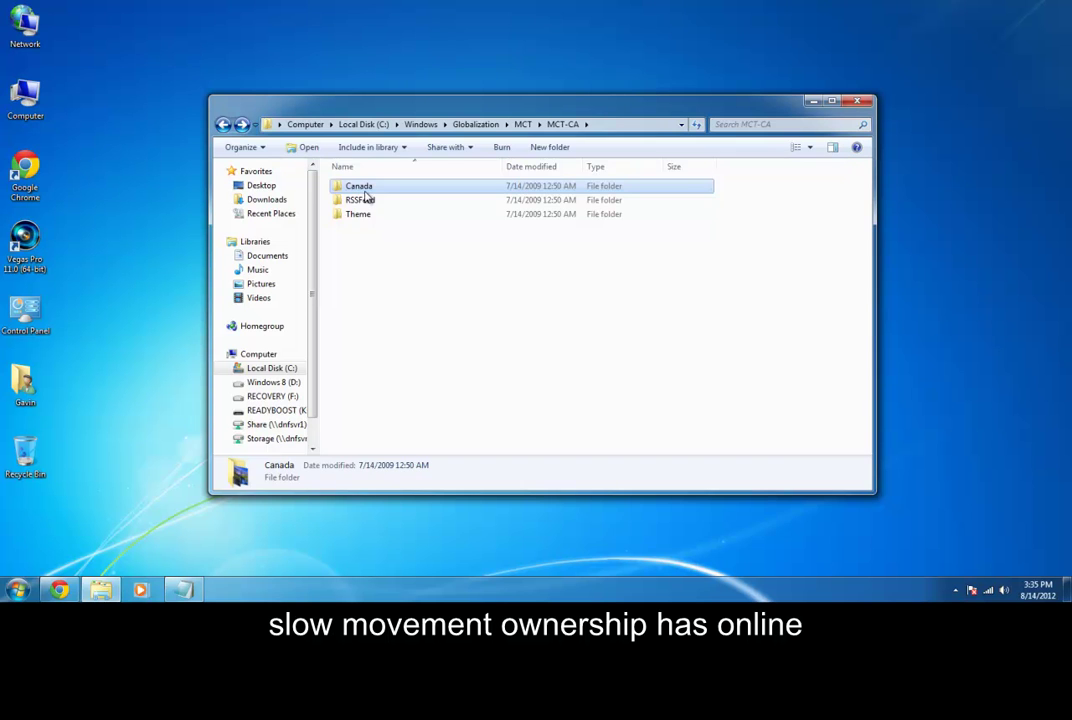
key("Return")
double_click(590, 195)
left_click(1050, 9)
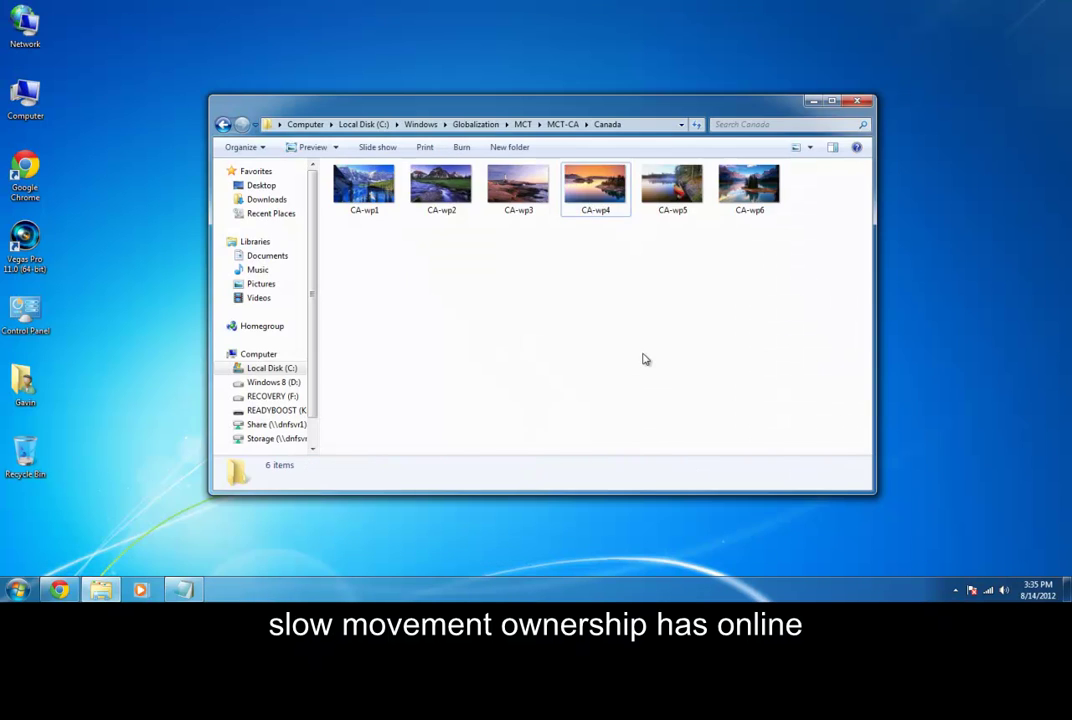
key("BackSpace")
key("BackSpace")
- Open the Theme Patcher folder inside the 7 to XP Pack copy in Globalization
left_click(470, 120)
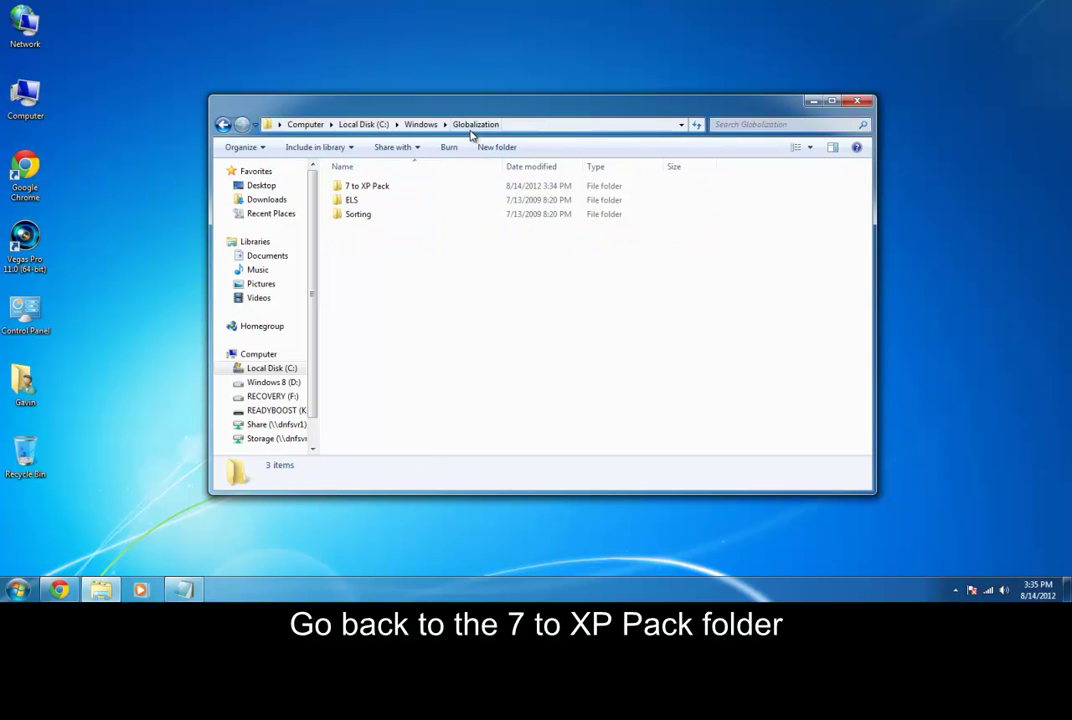
double_click(383, 185)
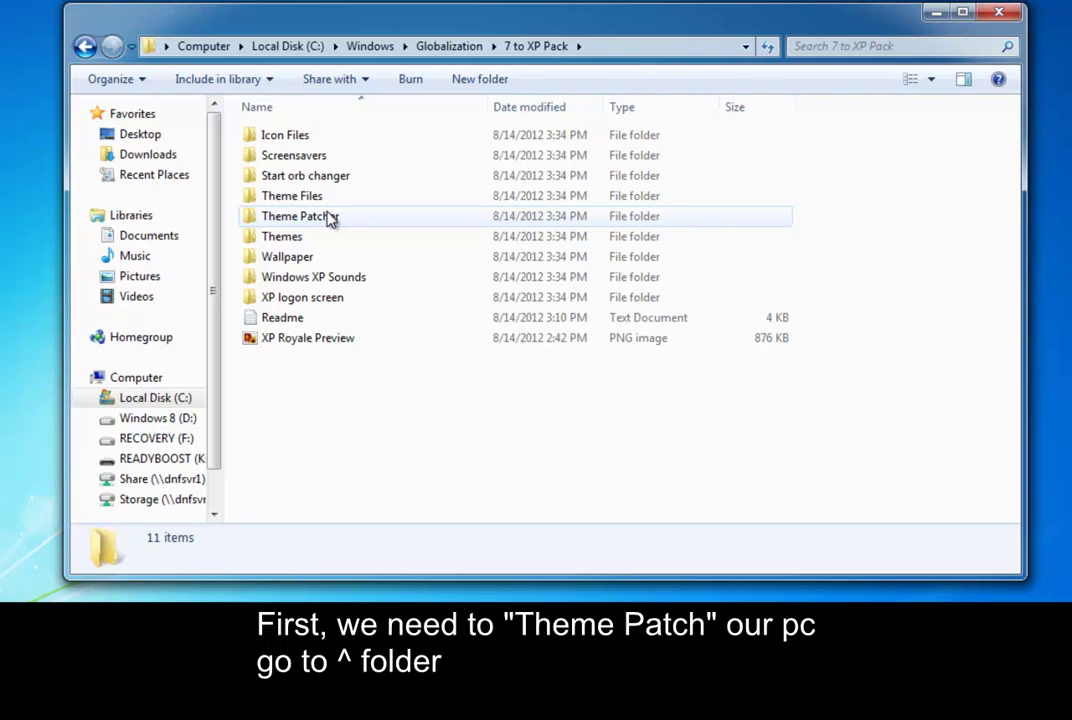
double_click(330, 220)
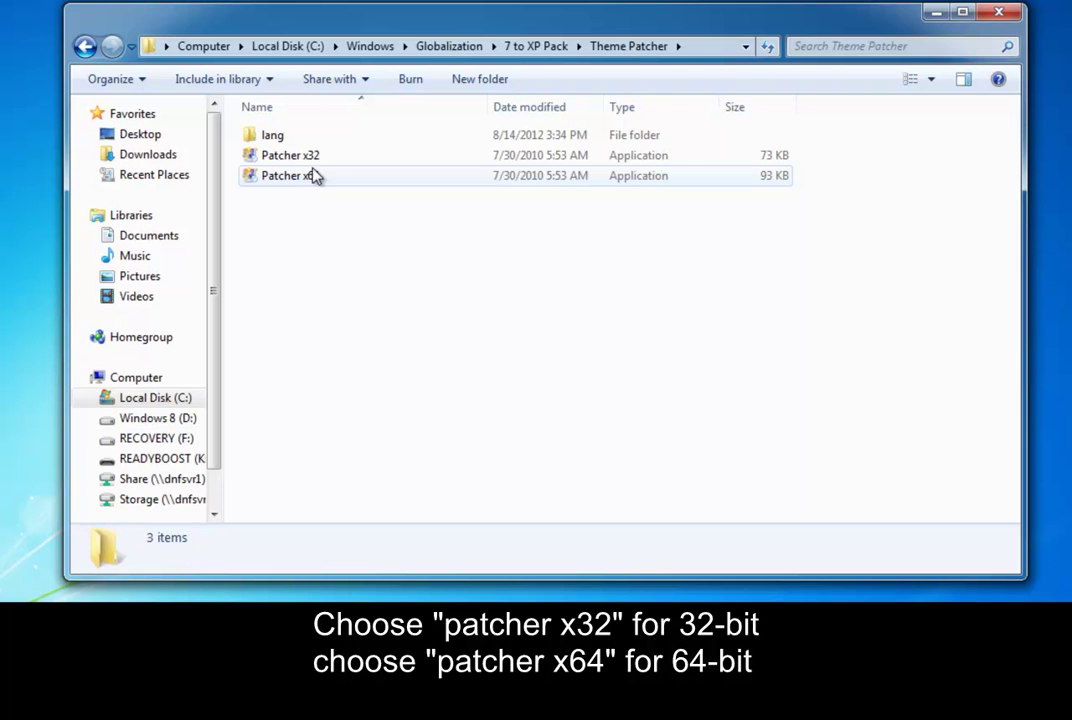
- Check the computer's system properties for the system type to decide between Patcher x32 and Patcher x64
mouse_move(257, 188)
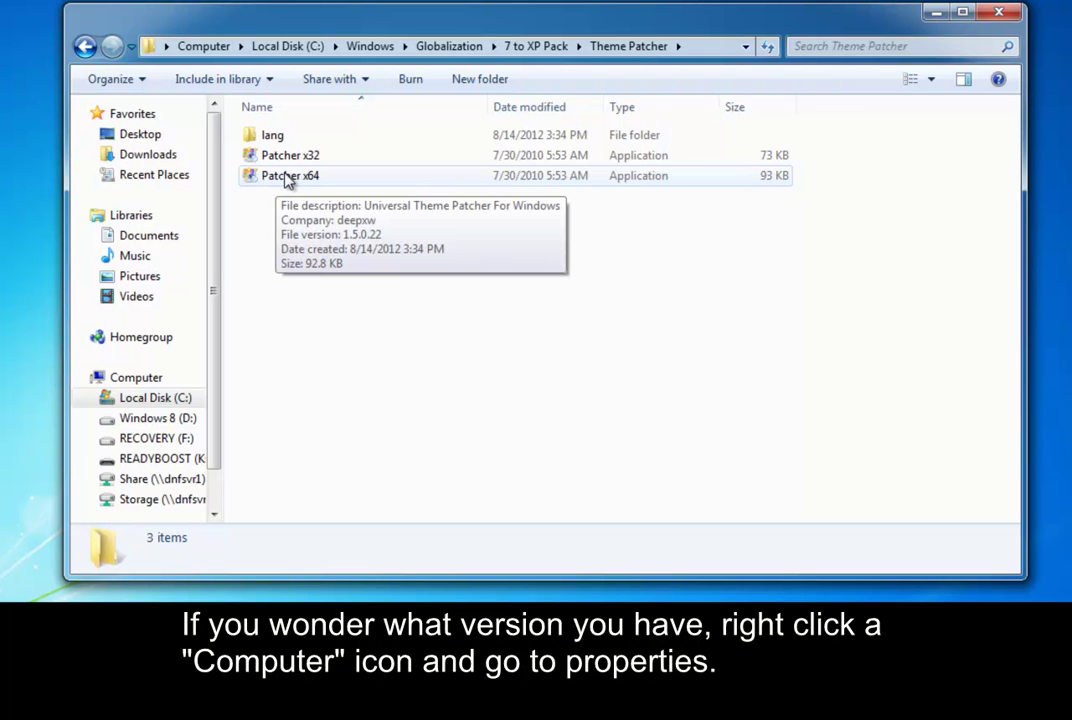
right_click(30, 130)
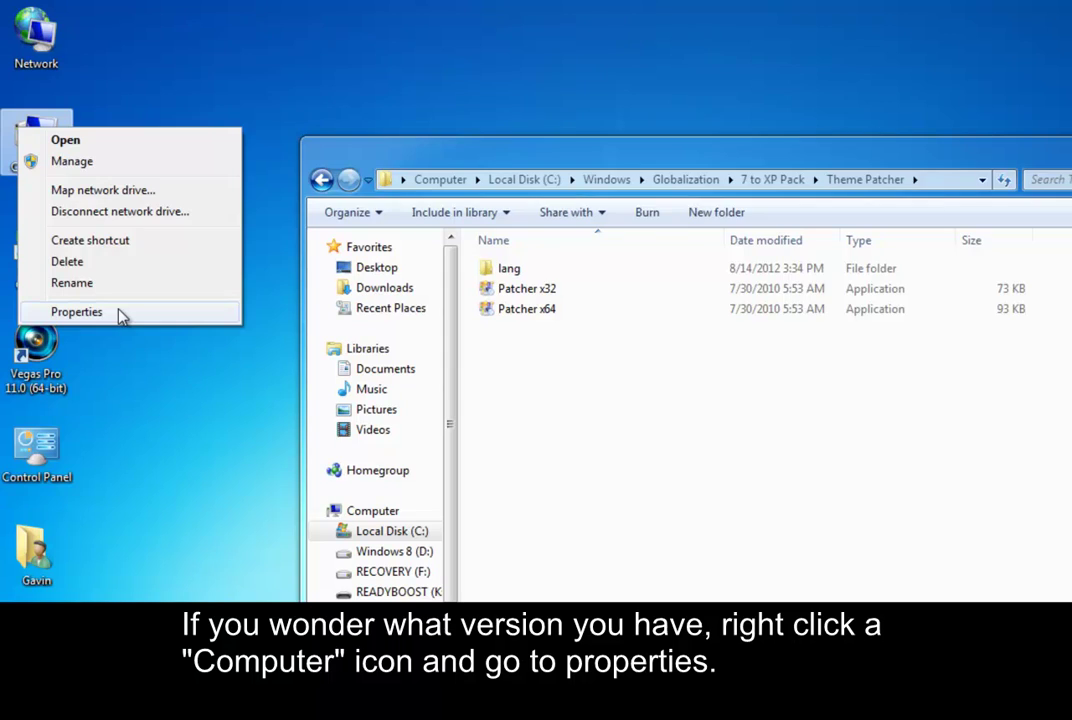
left_click(117, 313)
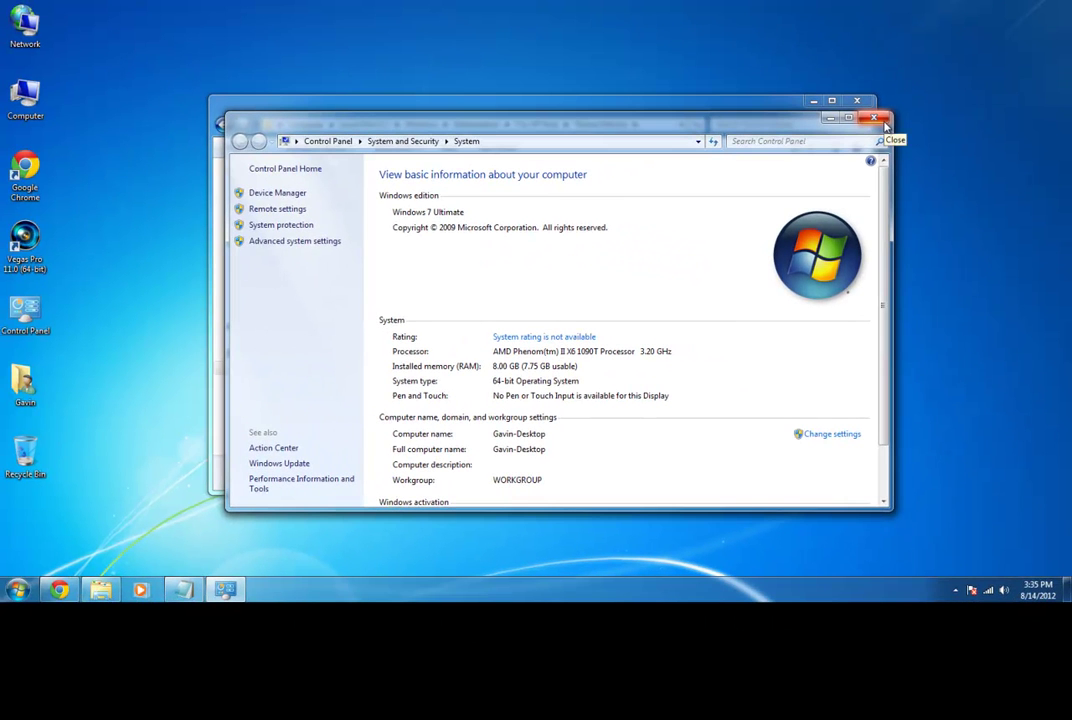
- Run Patcher x64 in English, view the patch details of the theme DLL files, and exit the patcher
left_click(882, 121)
double_click(412, 216)
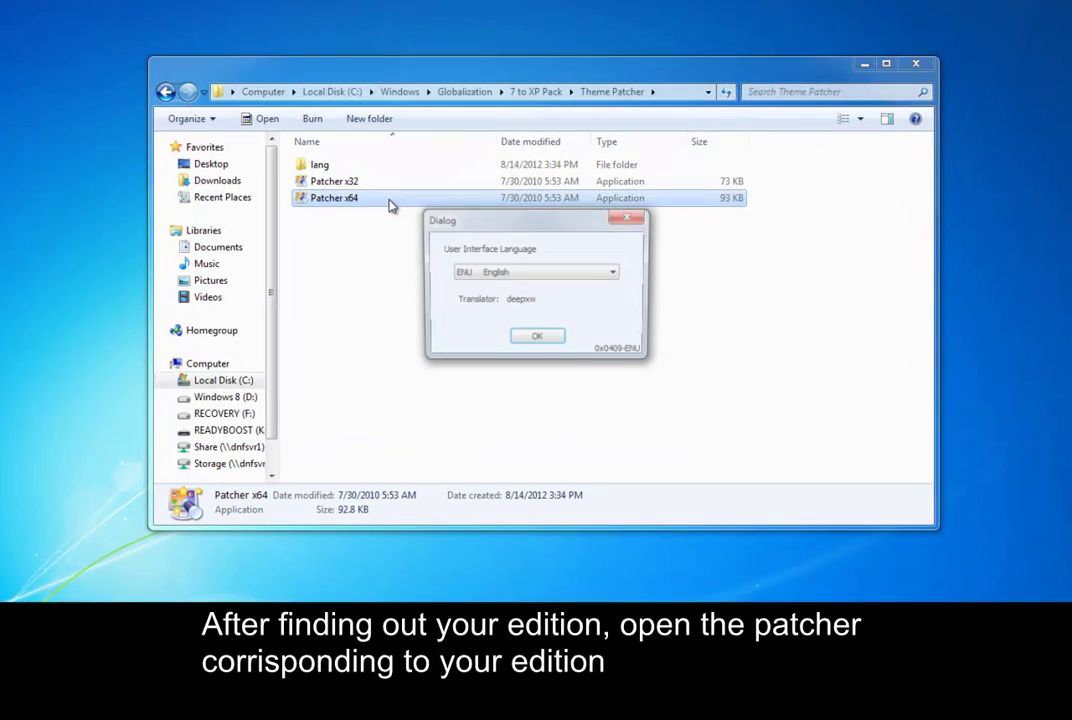
left_click(538, 347)
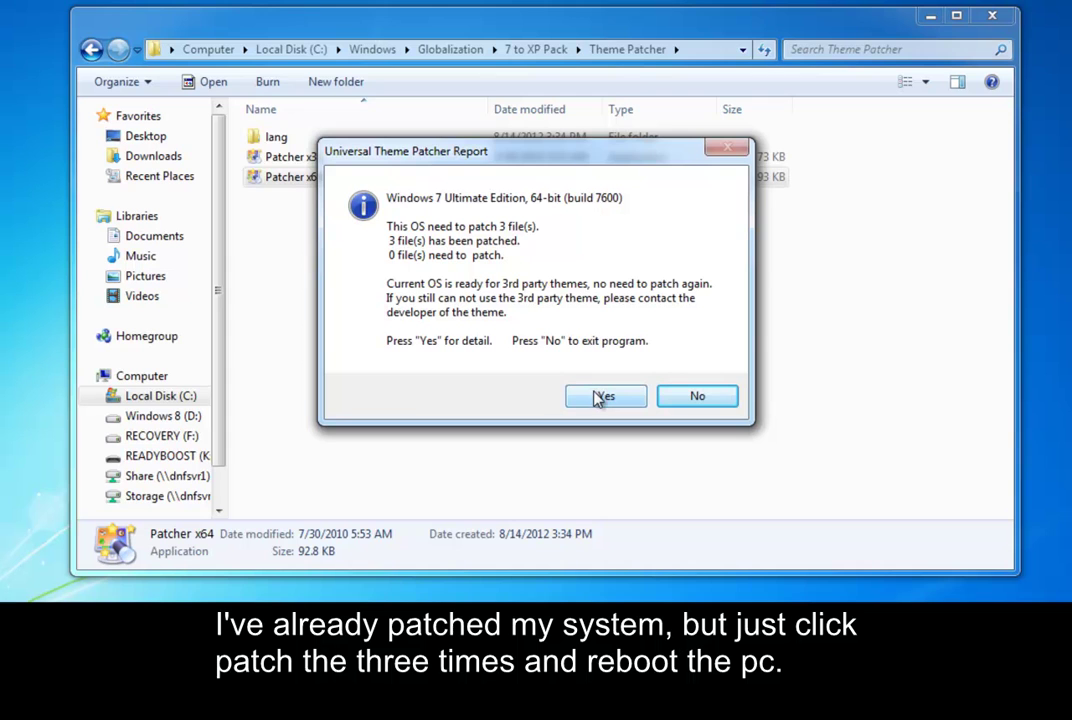
left_click(601, 397)
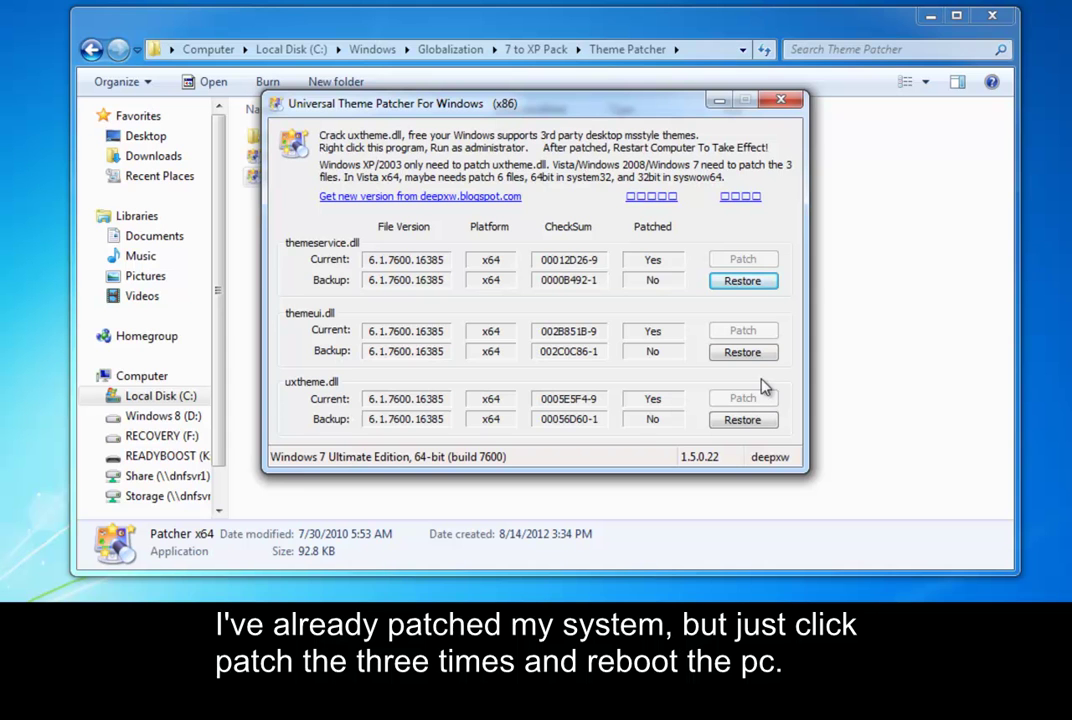
left_click(781, 100)
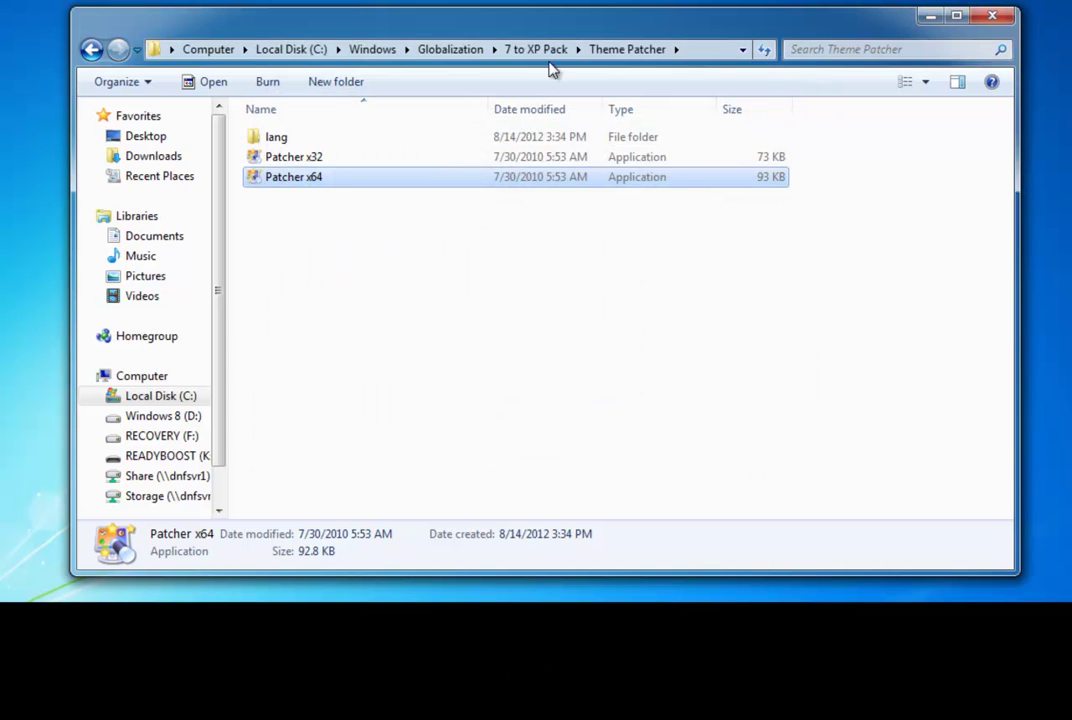
- Open the Screensavers folder in the 7 to XP Pack and test the logon screensaver
left_click(538, 50)
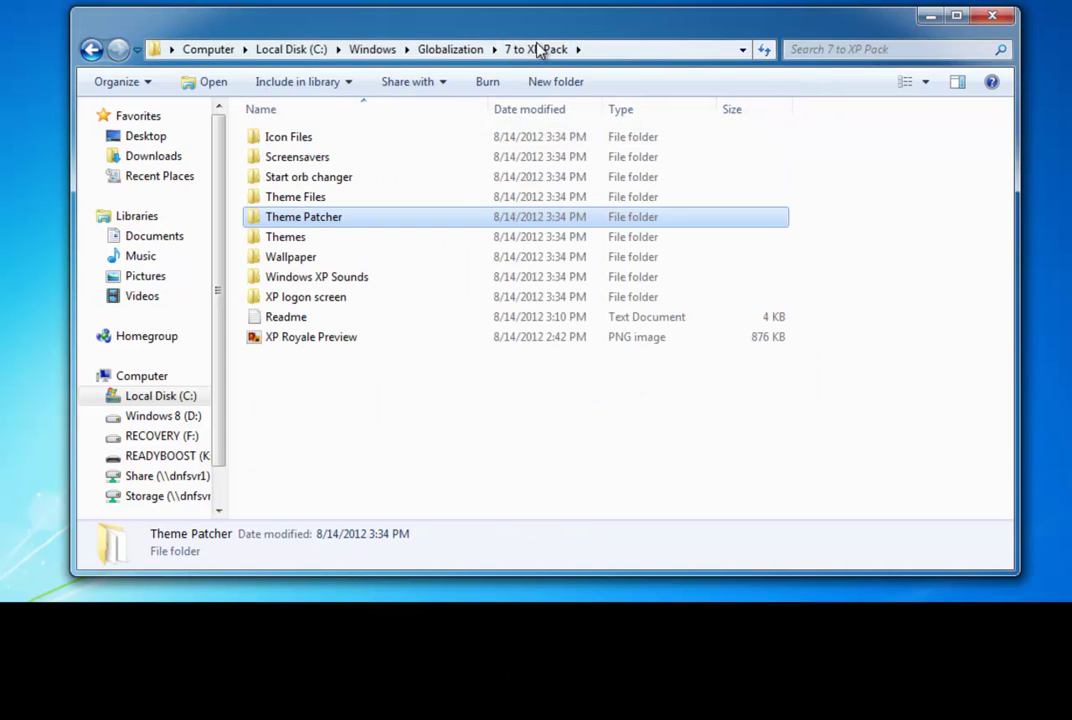
double_click(328, 164)
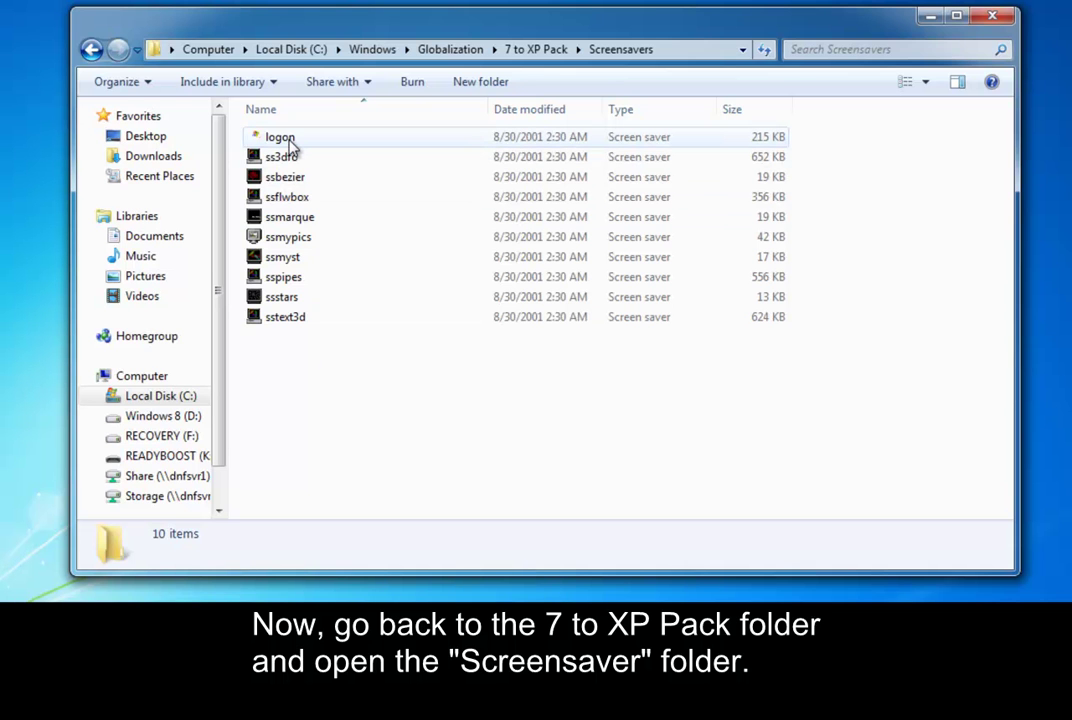
right_click(292, 146)
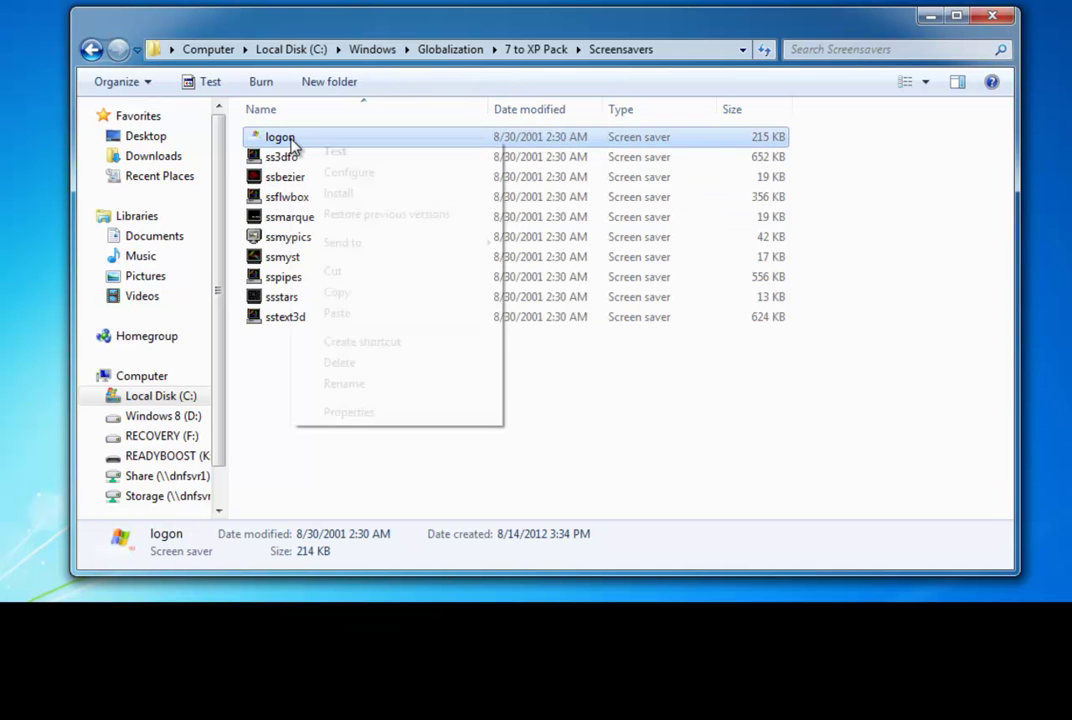
left_click(354, 163)
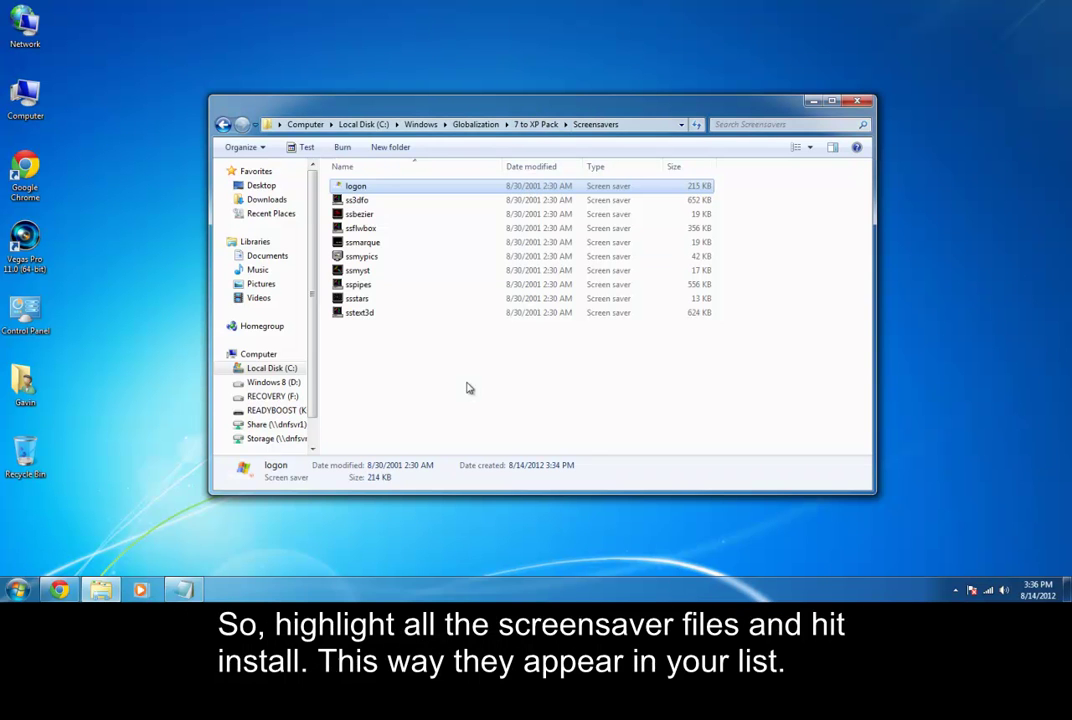
- Install all the screensavers in the folder and cancel every Screen Saver Settings window that opens
left_click_drag(466, 382, 434, 170)
right_click(430, 209)
left_click(462, 246)
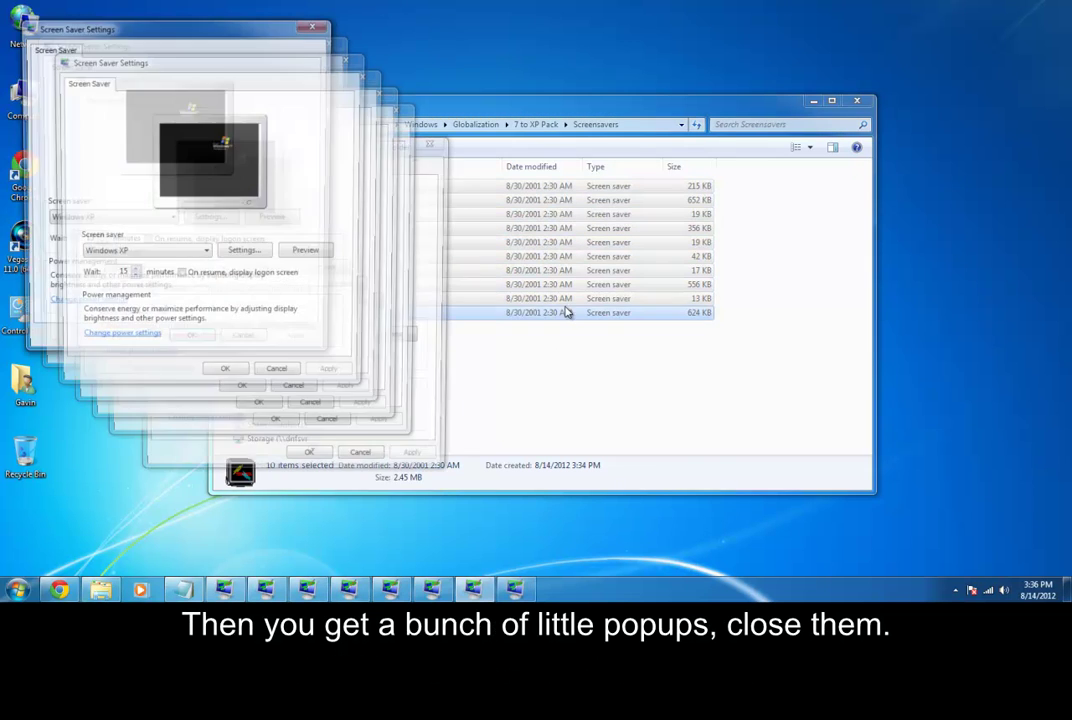
left_click(237, 346)
left_click(280, 378)
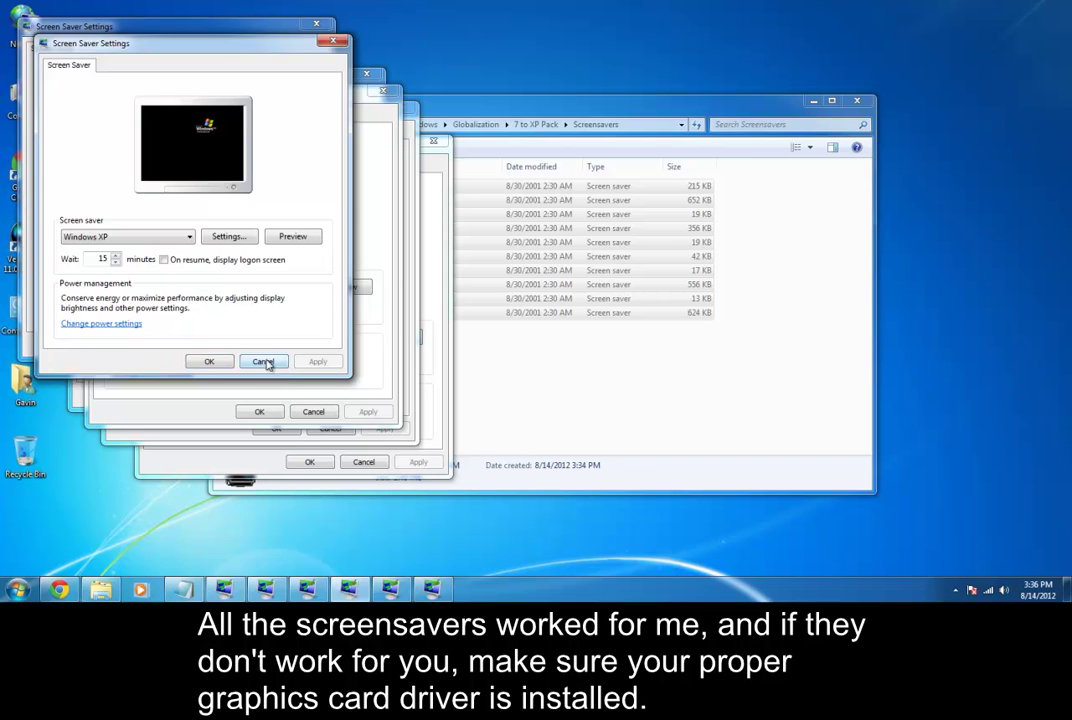
left_click(264, 362)
left_click(312, 411)
left_click(297, 396)
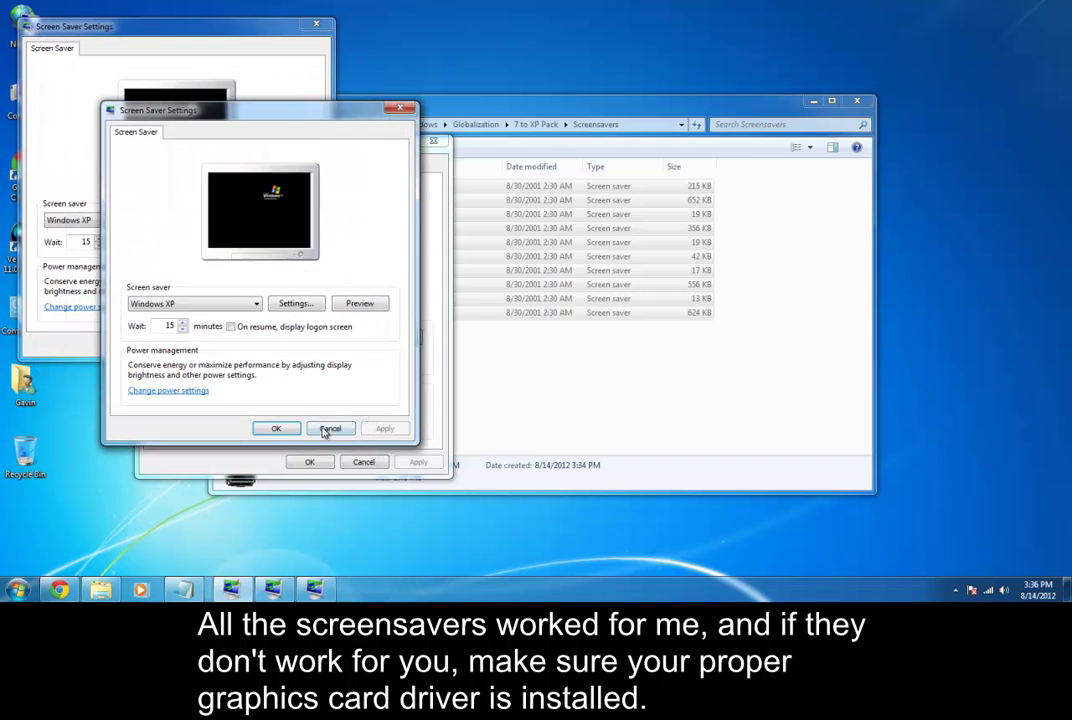
left_click(330, 428)
left_click(363, 461)
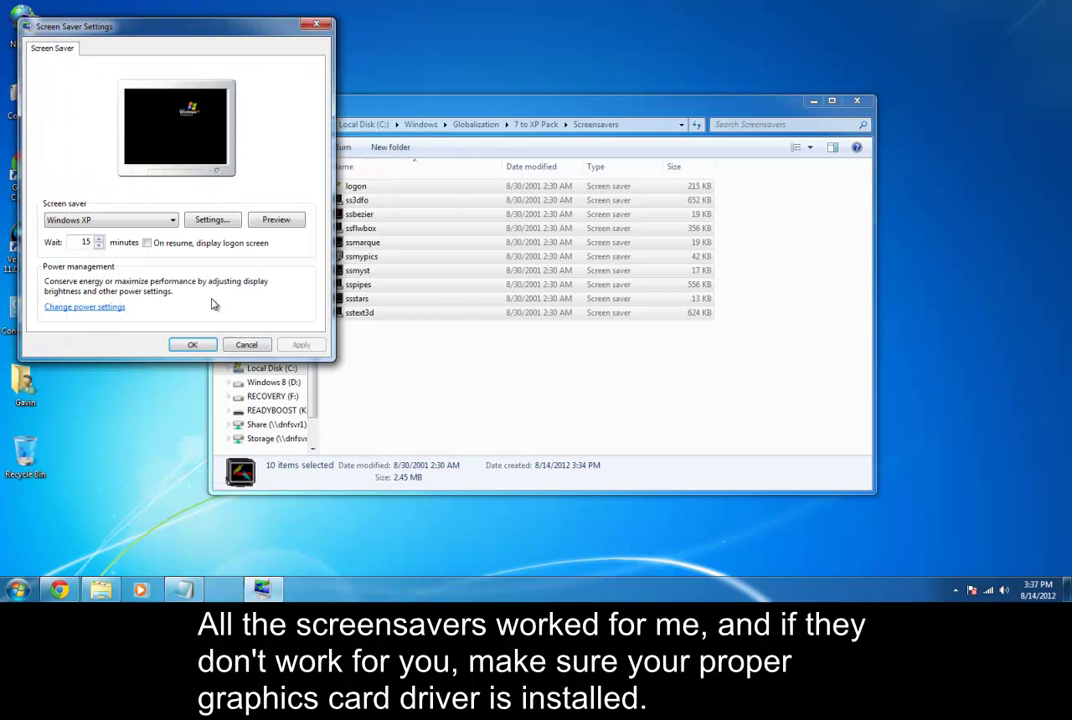
left_click(246, 344)
- Preview the Windows XP start image in the Start orb changer folder and compare it with the current Start button
key("BackSpace")
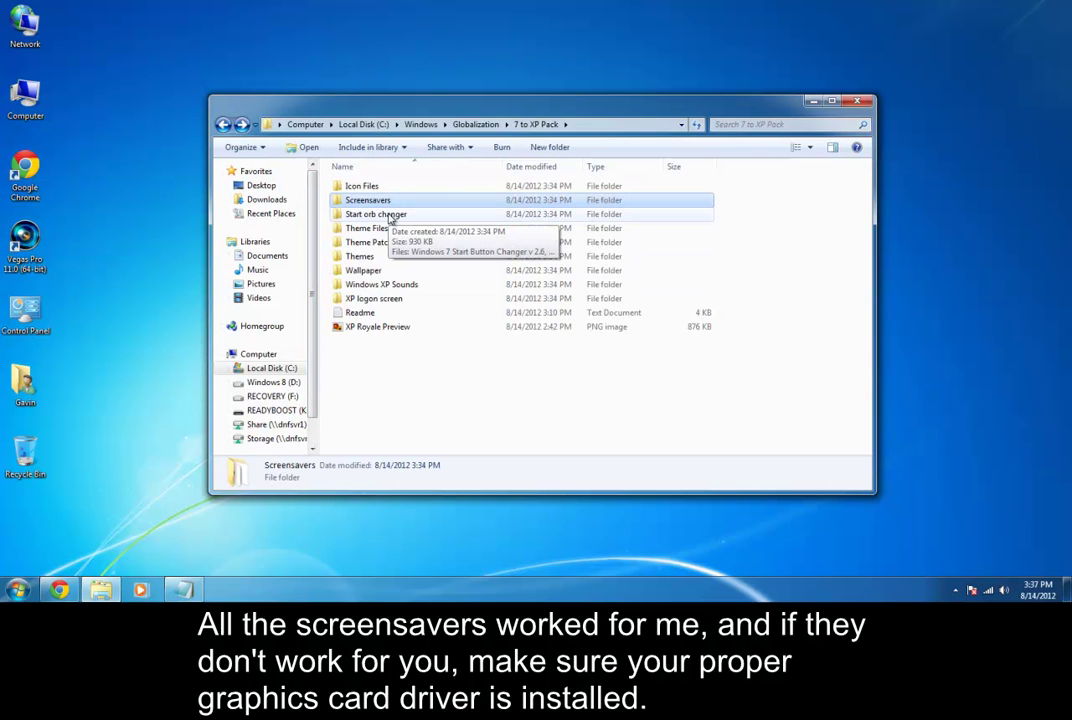
double_click(385, 214)
double_click(428, 206)
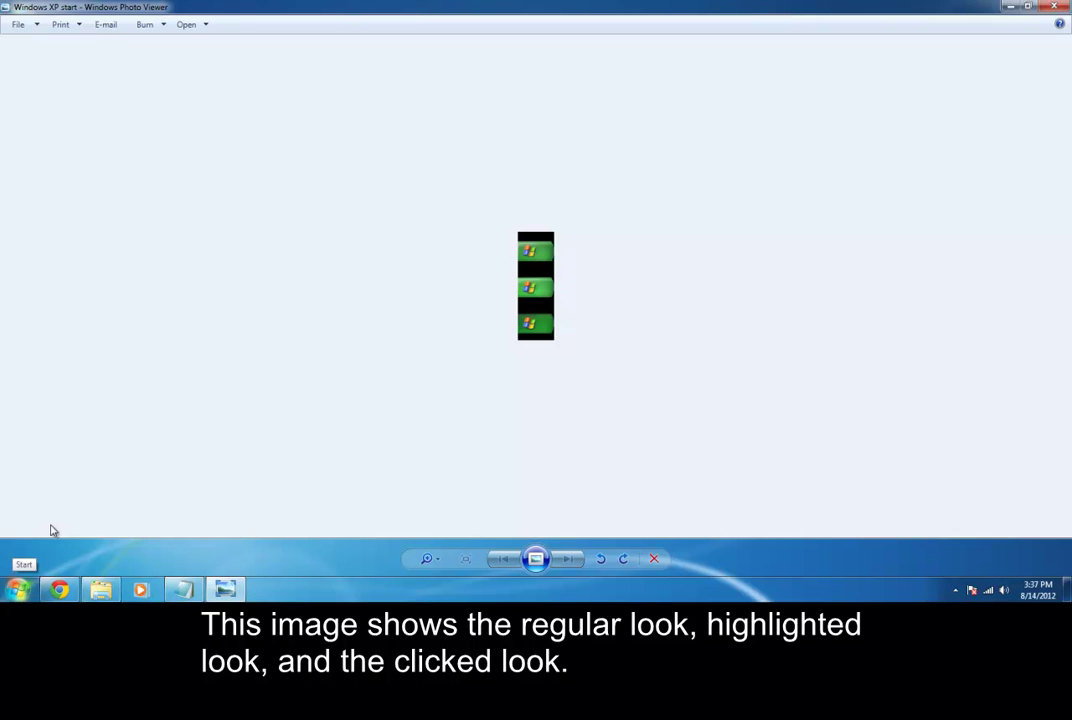
left_click(12, 592)
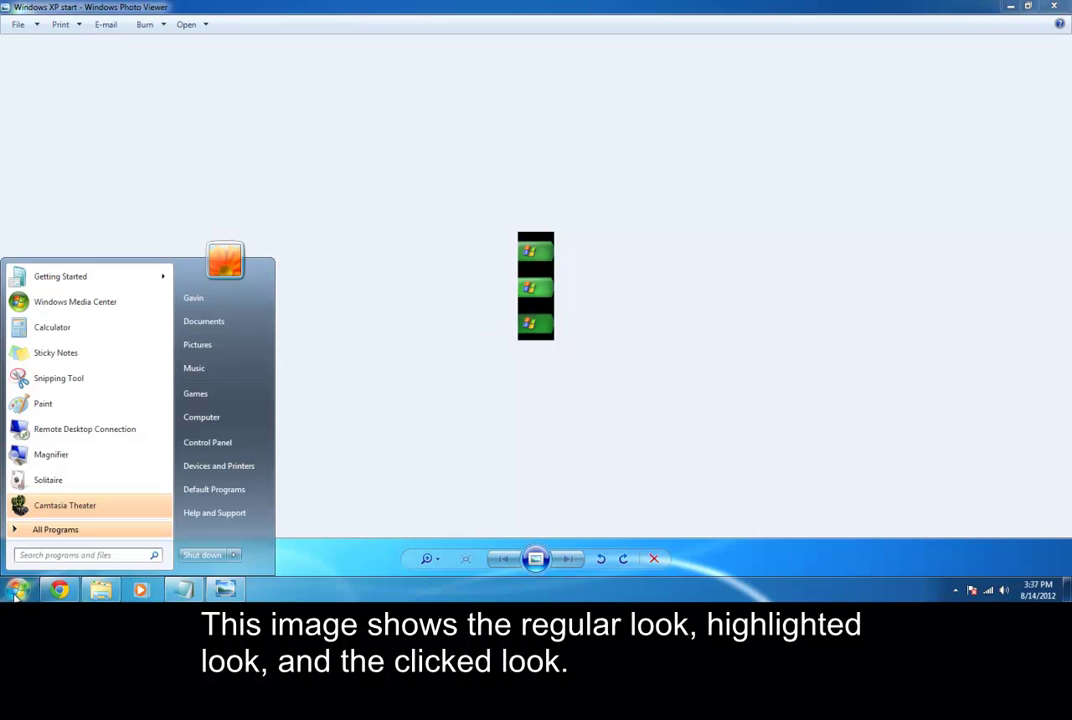
left_click(610, 281)
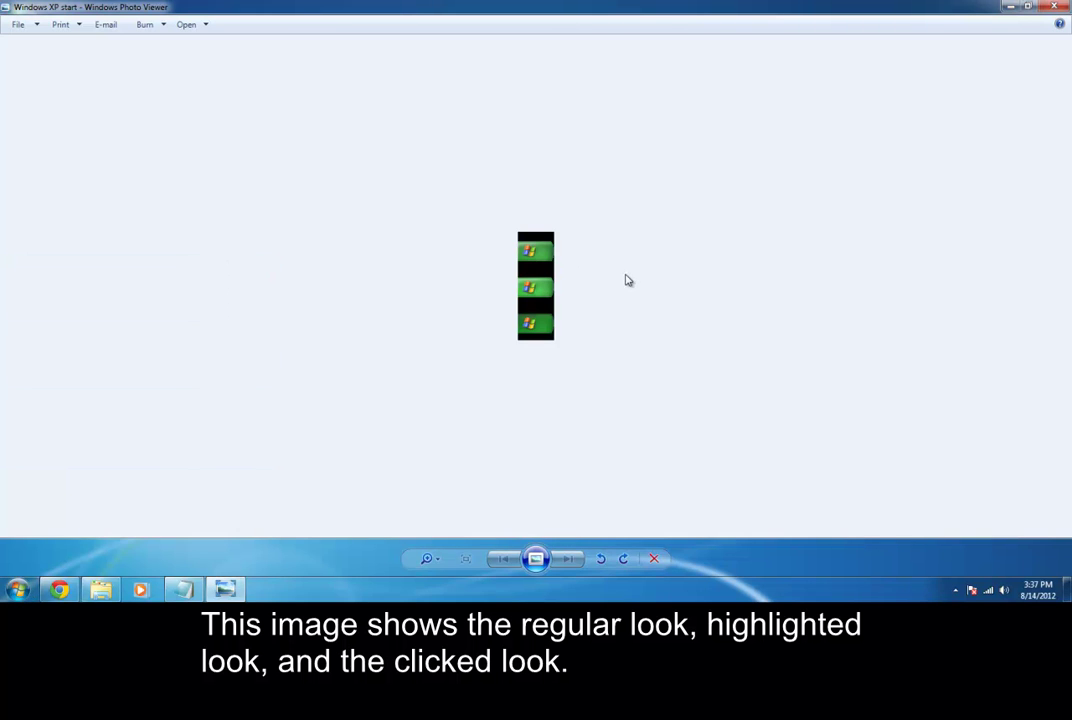
left_click(1053, 7)
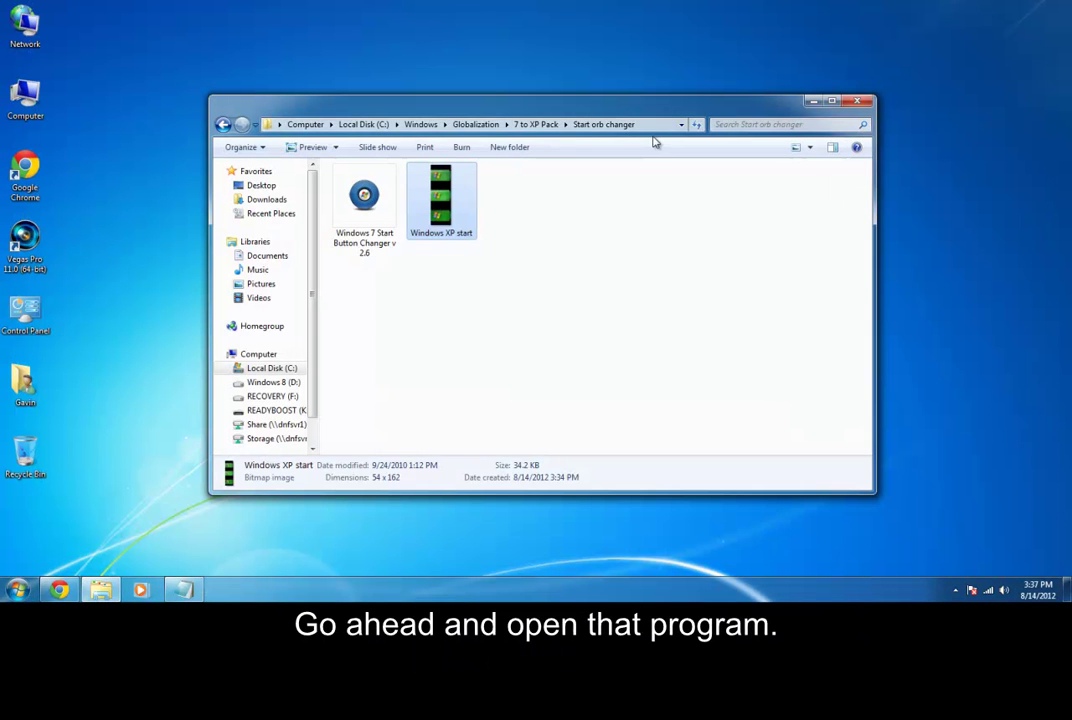
- Replace the Start button with the green Windows XP start image using Windows 7 Start Button Changer v2.6, and try the new button
left_click(362, 200)
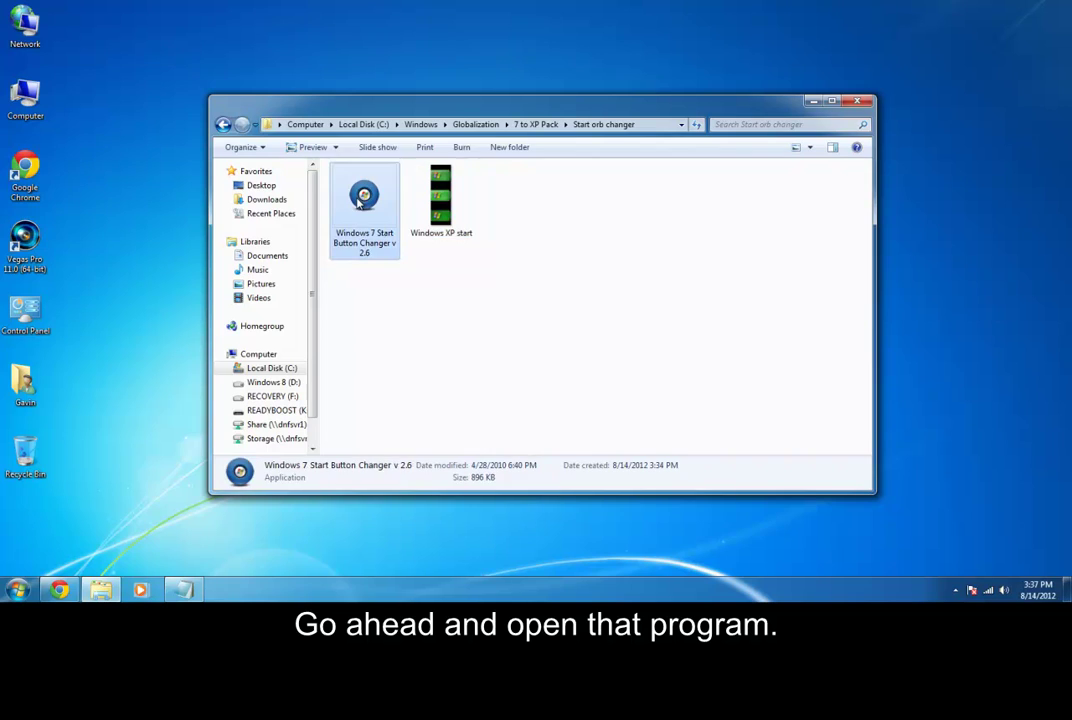
double_click(362, 200)
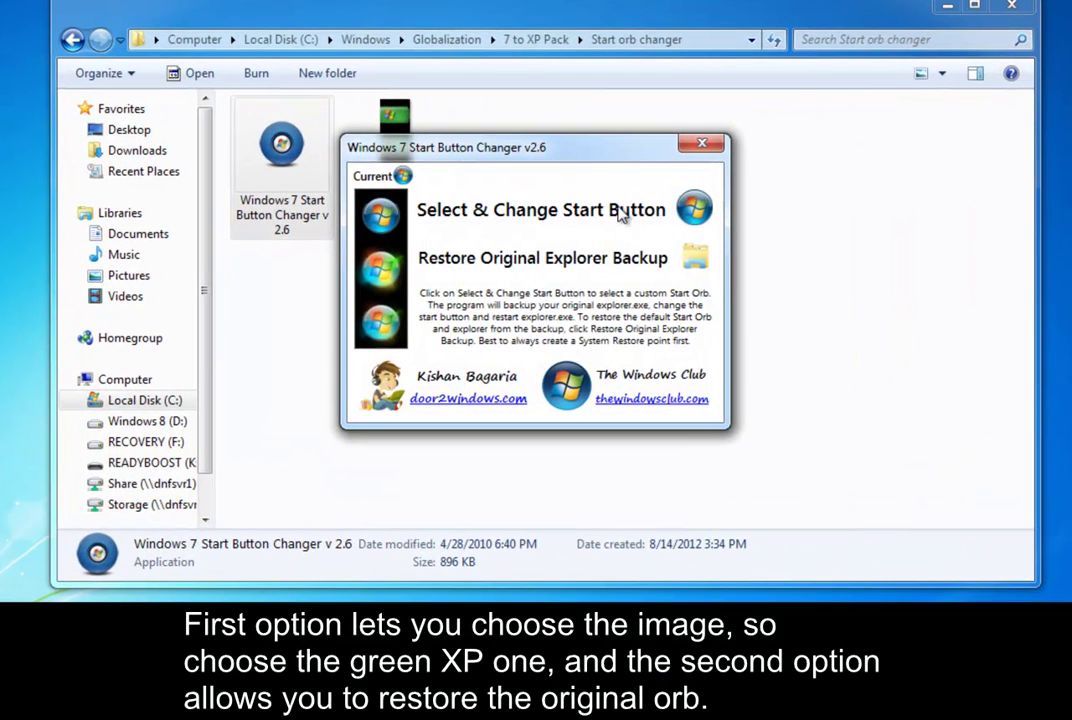
left_click(692, 209)
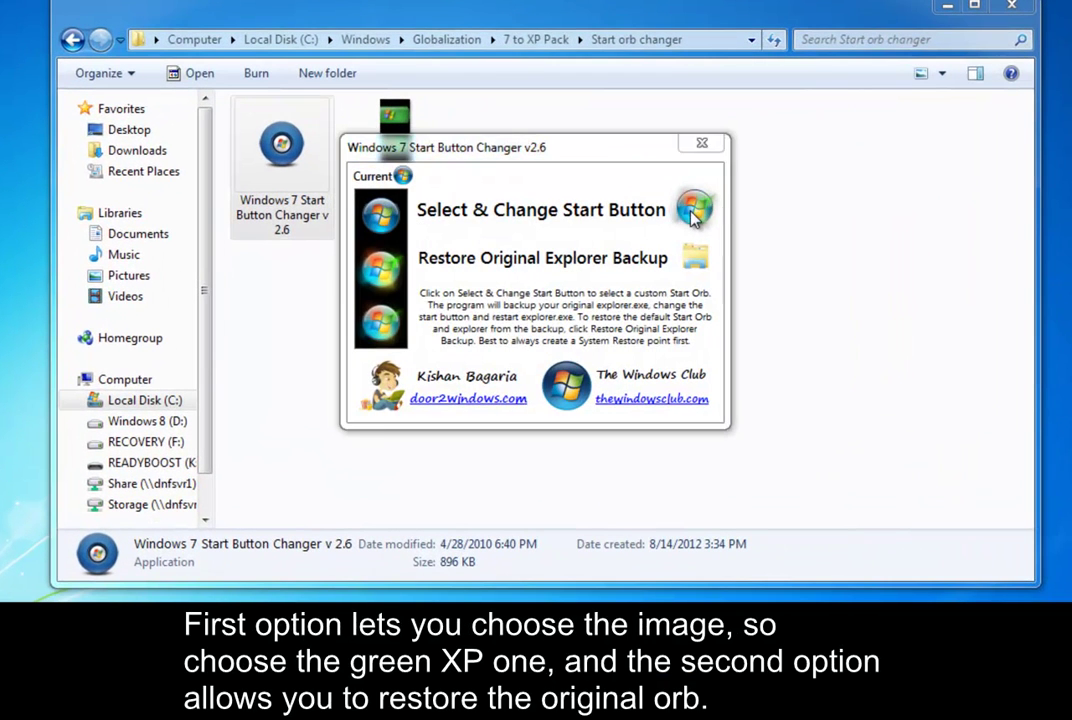
left_click(614, 312)
key("Return")
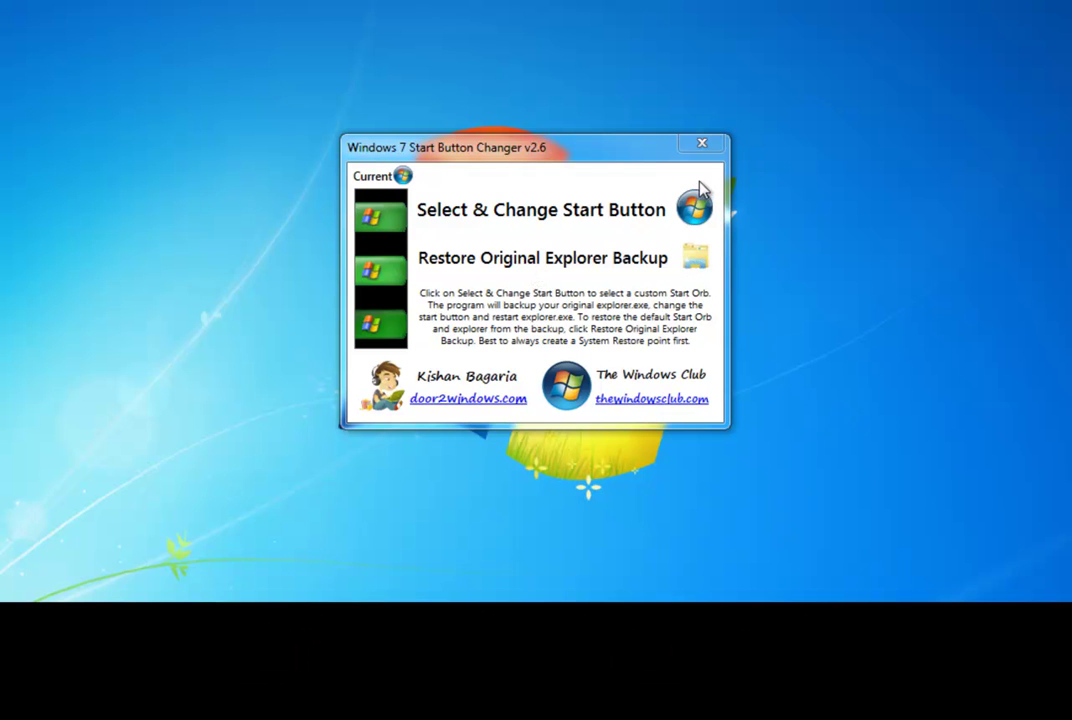
left_click(702, 143)
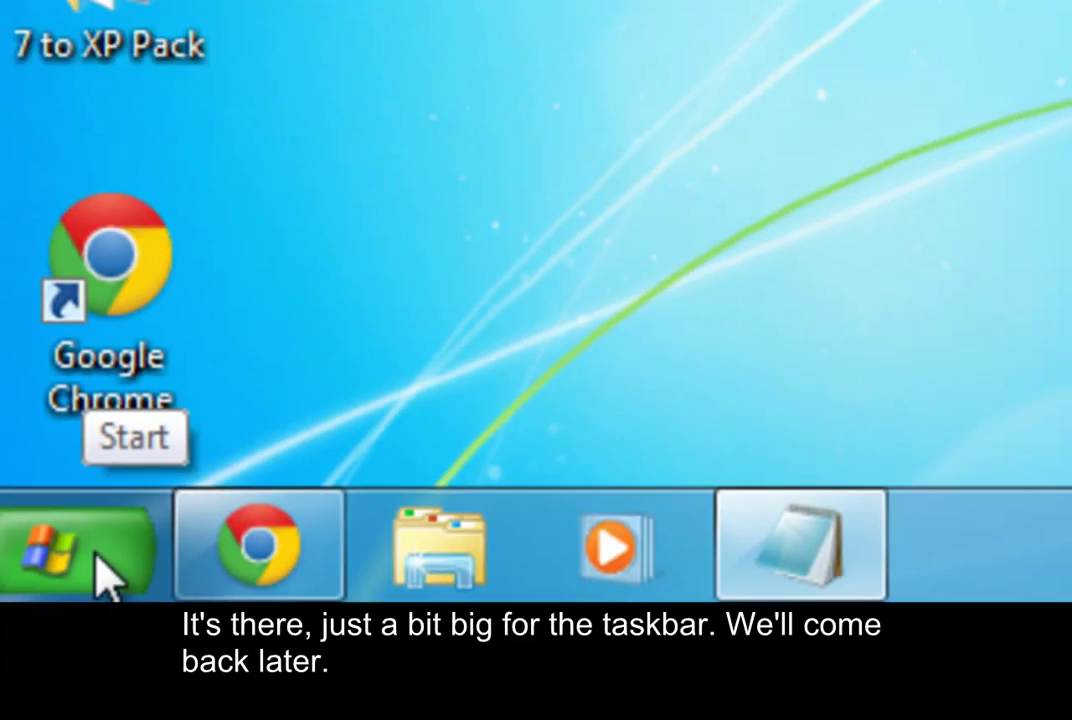
left_click(105, 580)
left_click(100, 575)
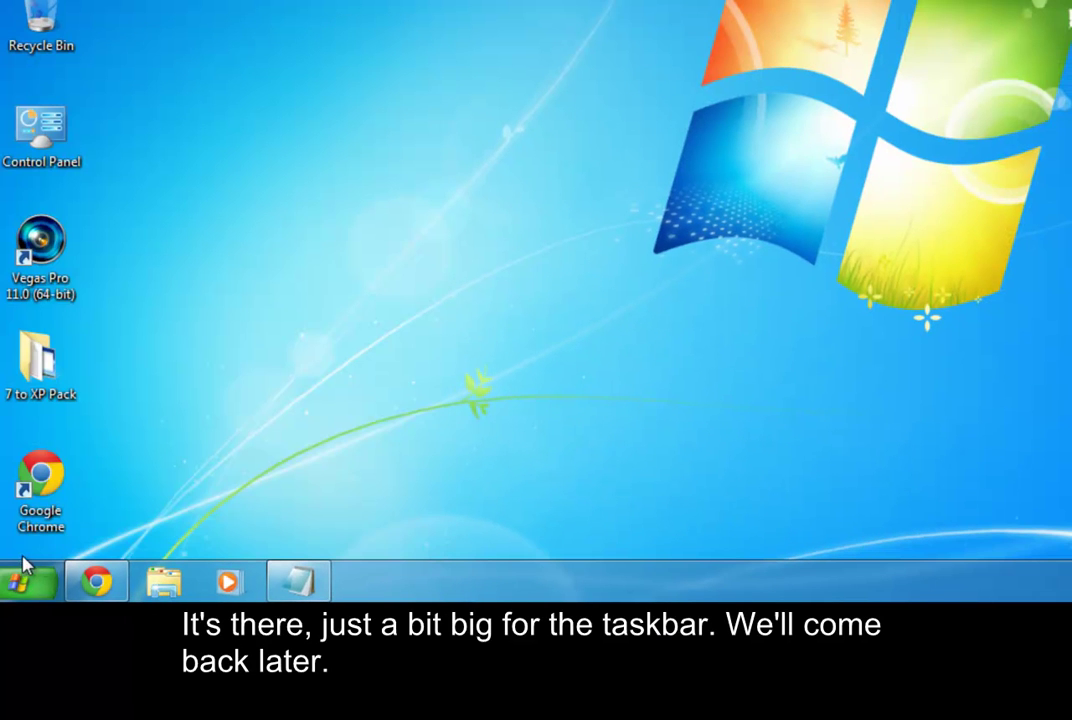
- Browse from Computer to the 7 to XP Pack folder in C:\Windows\Globalization
left_click(28, 582)
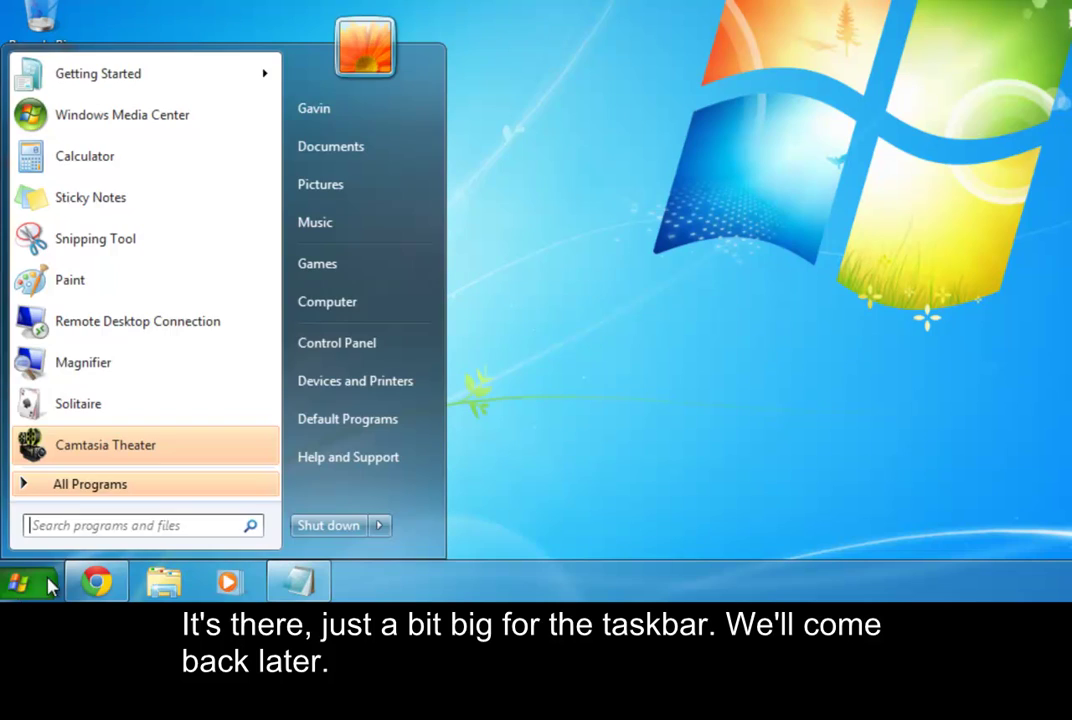
left_click(347, 302)
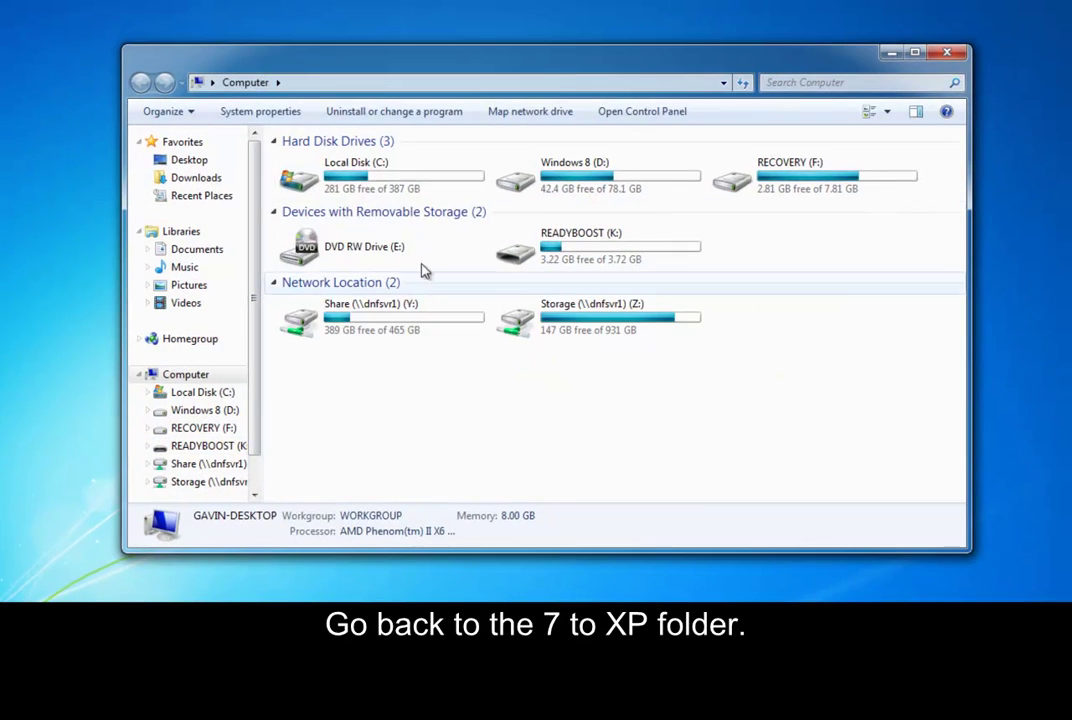
double_click(420, 132)
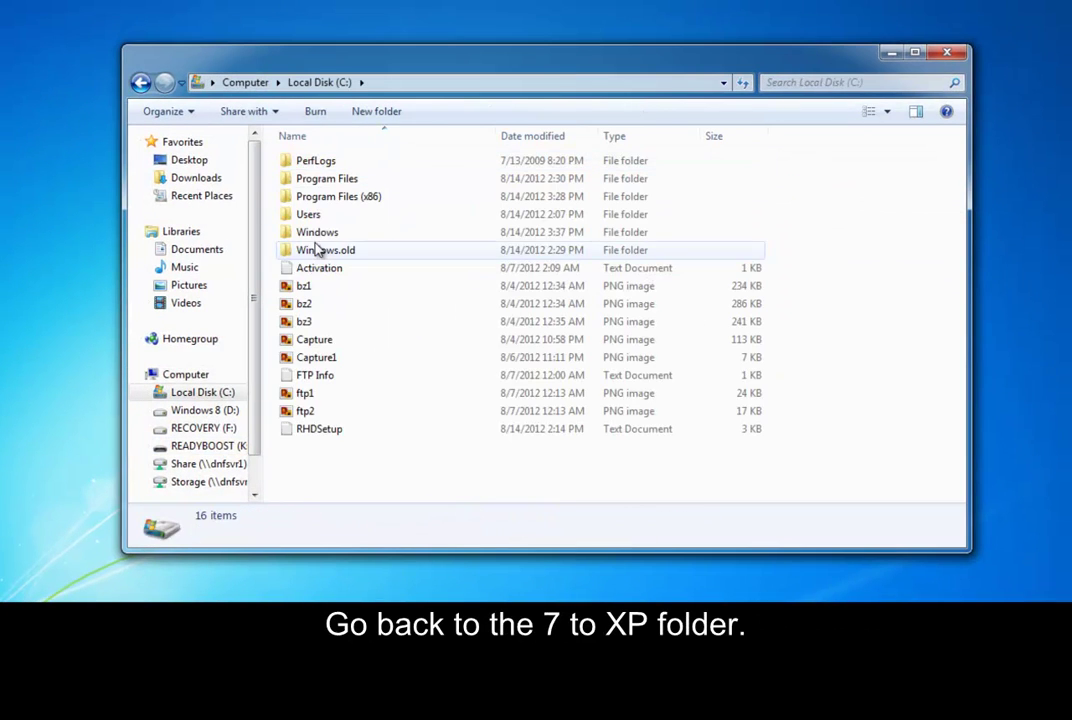
double_click(317, 232)
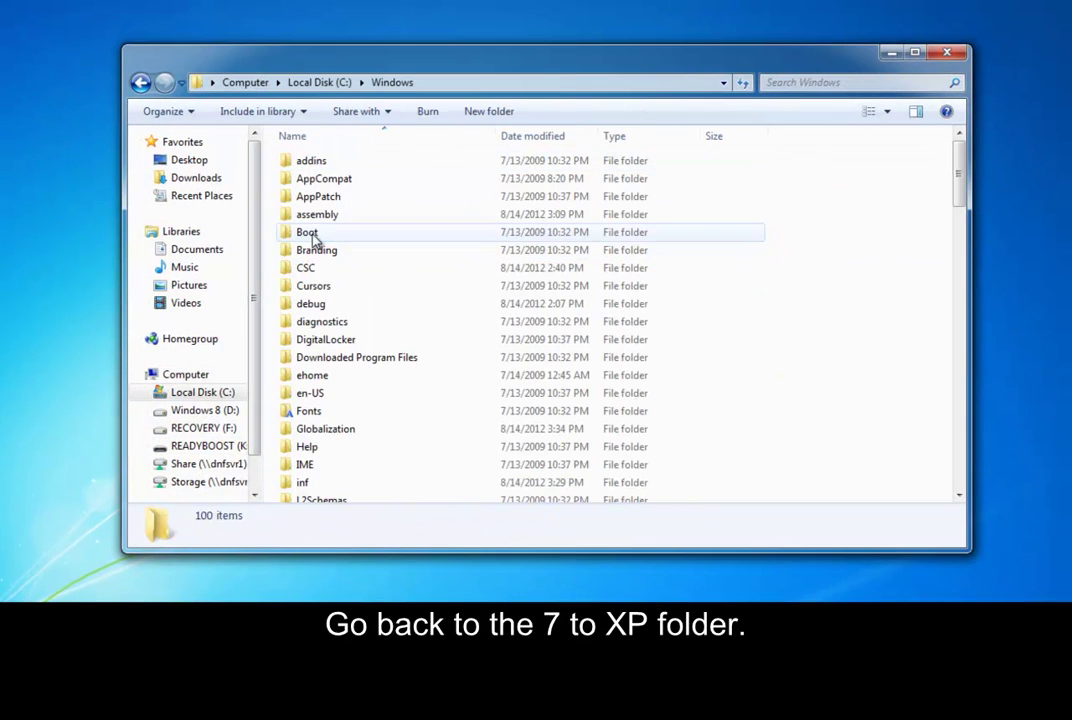
scroll(302, 400, "down", 5)
double_click(312, 206)
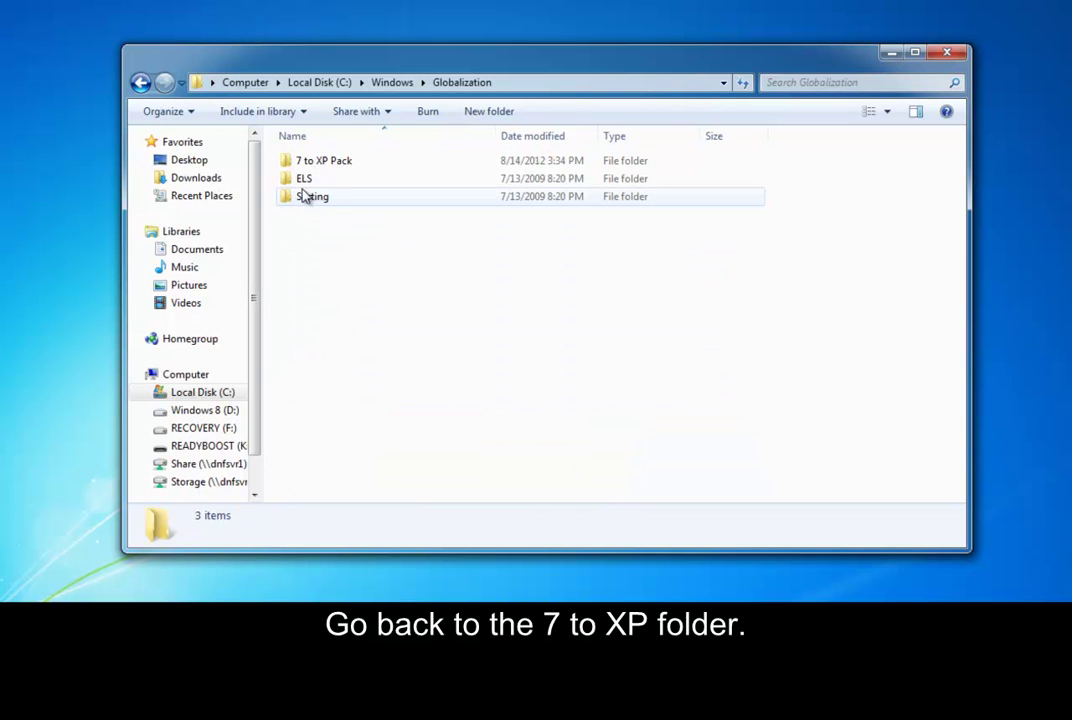
double_click(310, 161)
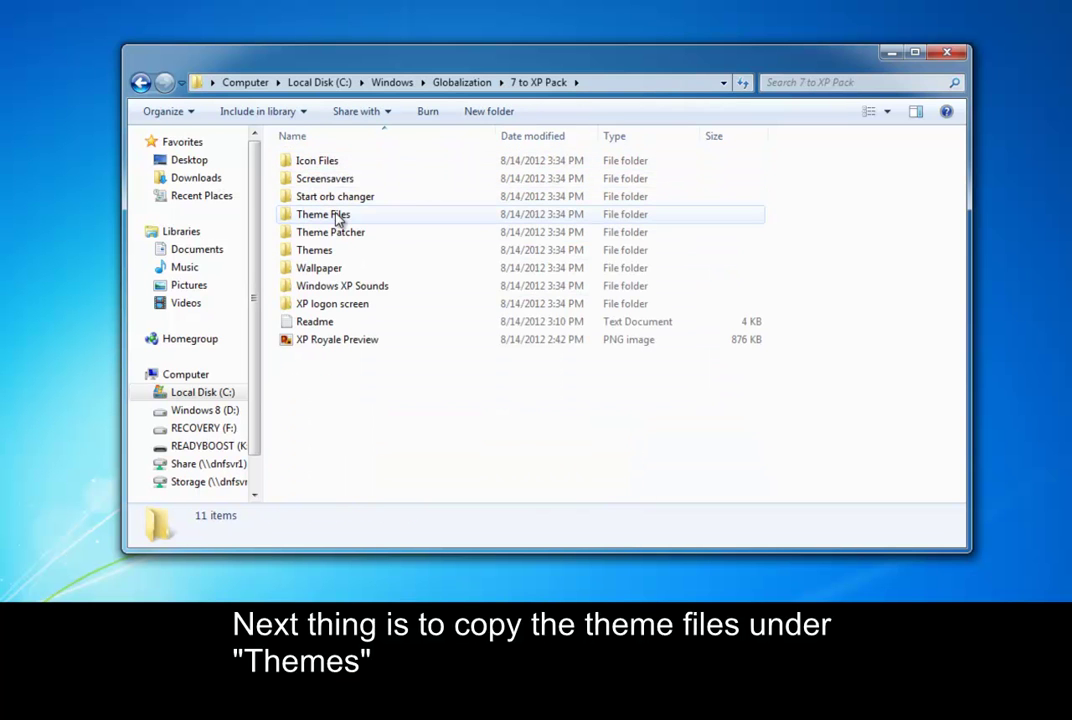
- Copy all the theme folders and theme files from the pack's Themes folder, after a glance into Theme Files
double_click(337, 220)
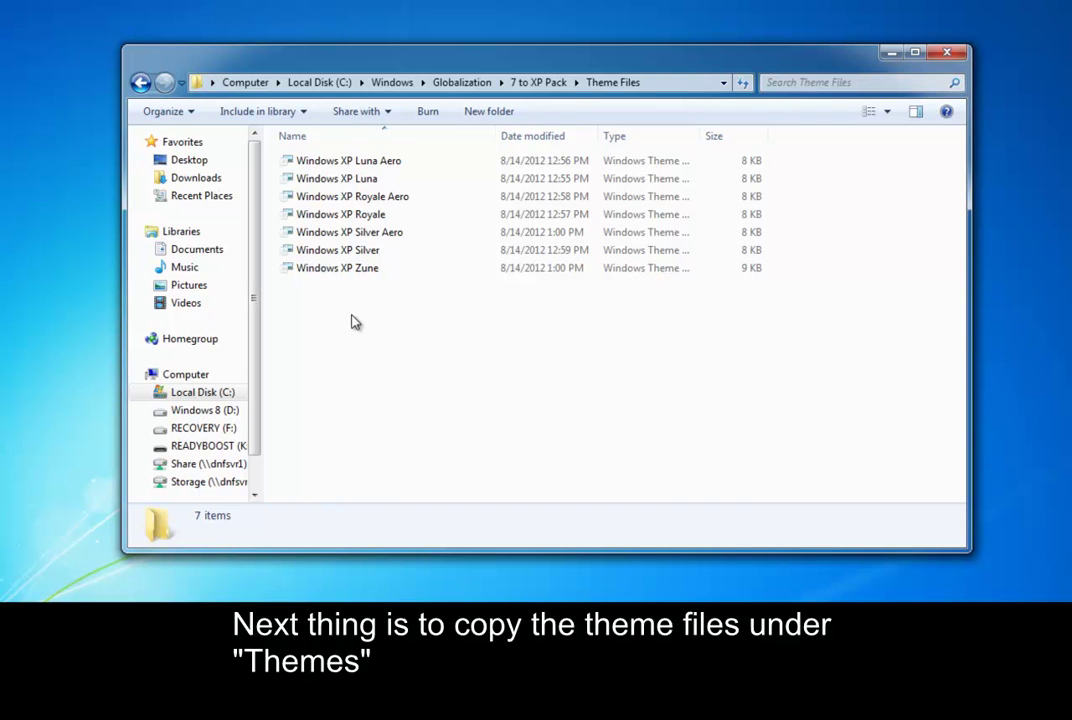
key("BackSpace")
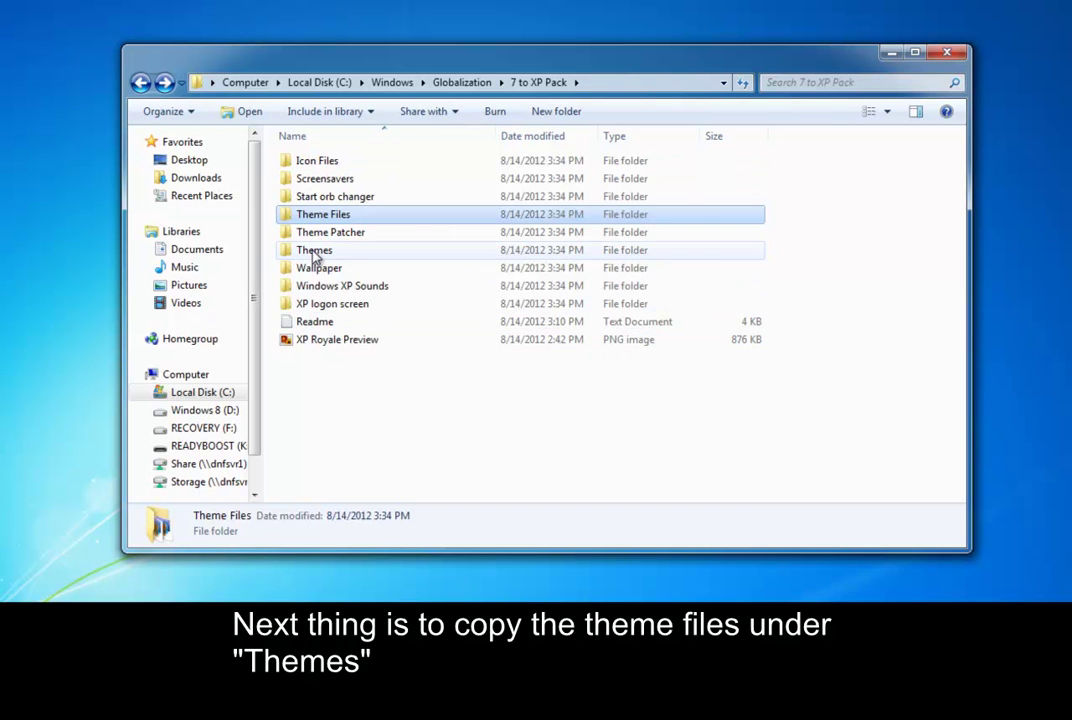
left_click(314, 254)
double_click(314, 254)
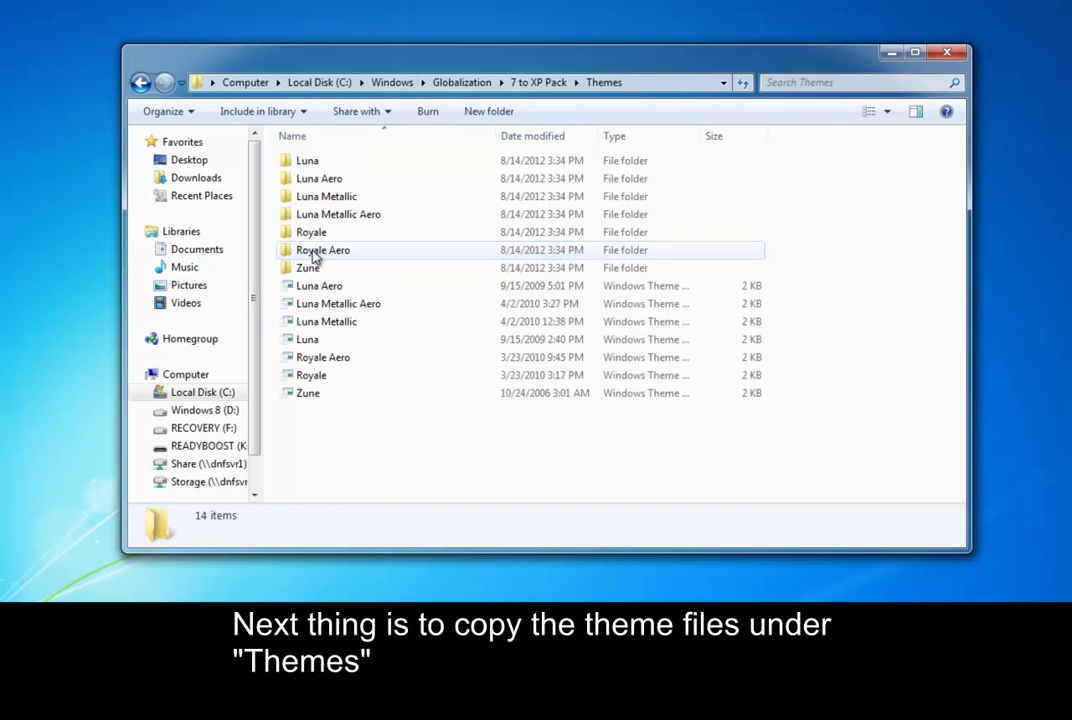
left_click_drag(344, 463, 328, 160)
right_click(346, 266)
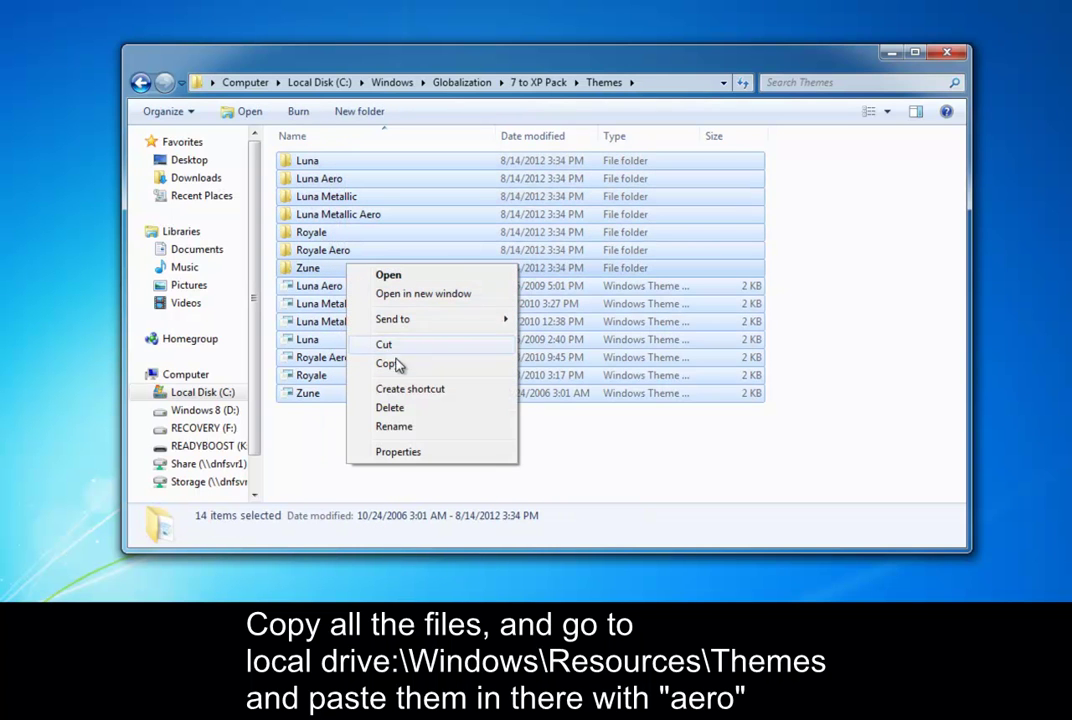
left_click(396, 368)
- Paste the copied theme folders and theme files into C:\Windows\Resources\Themes, and return to Local Disk (C:)
left_click(203, 392)
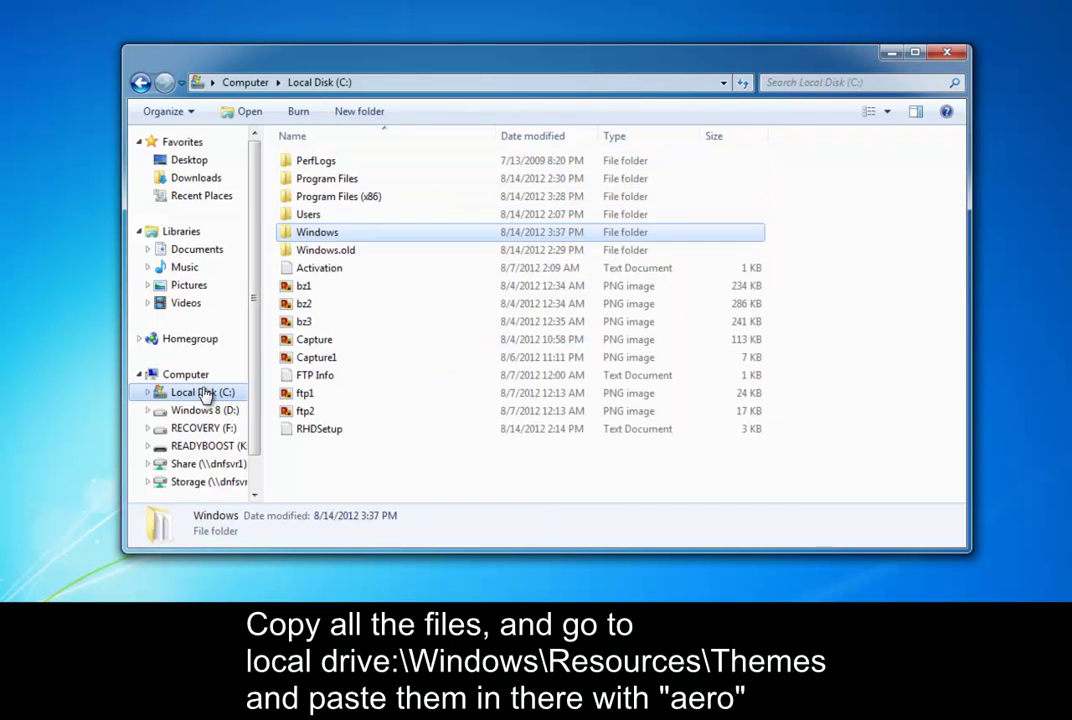
double_click(315, 233)
scroll(328, 238, "down", 7)
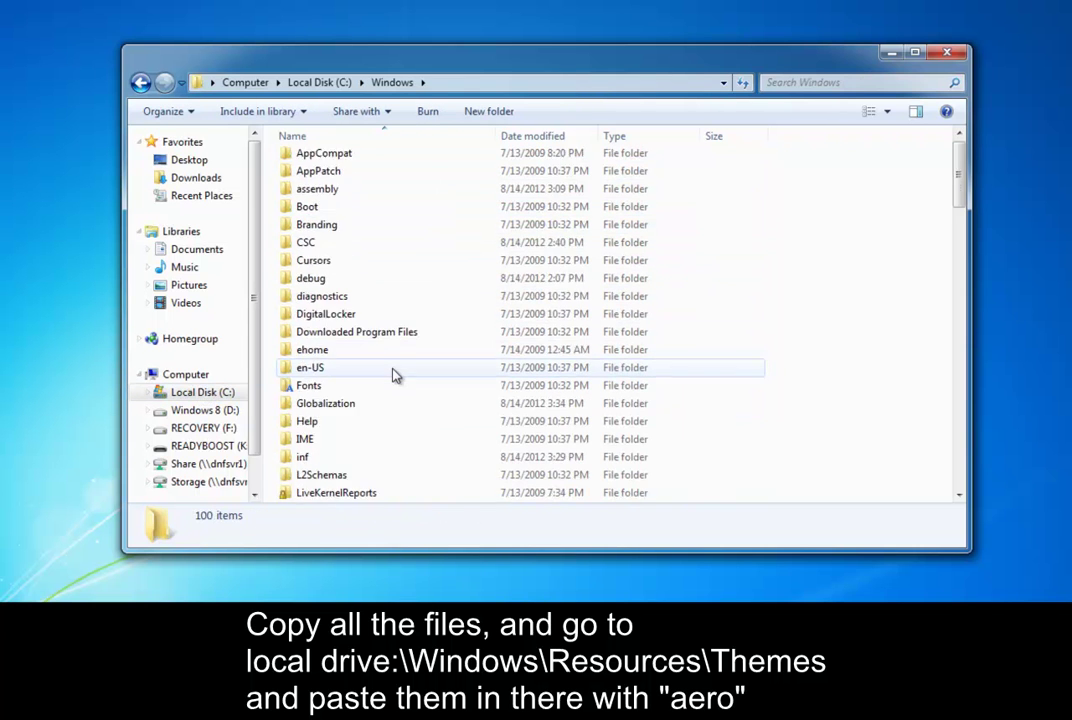
double_click(320, 403)
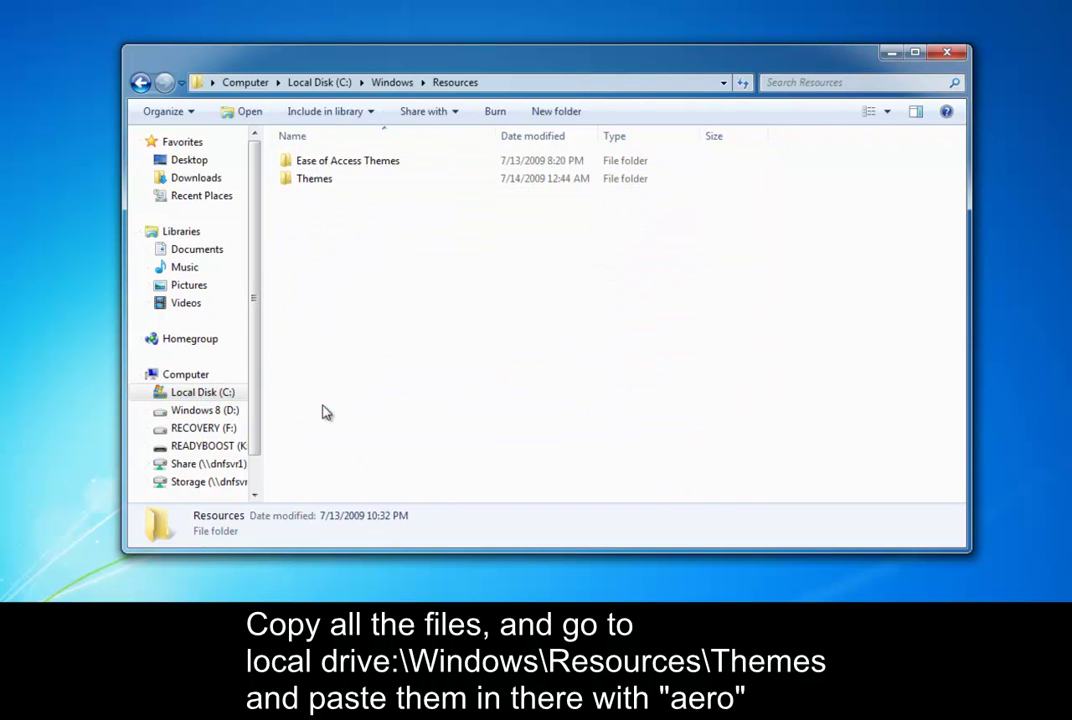
double_click(312, 179)
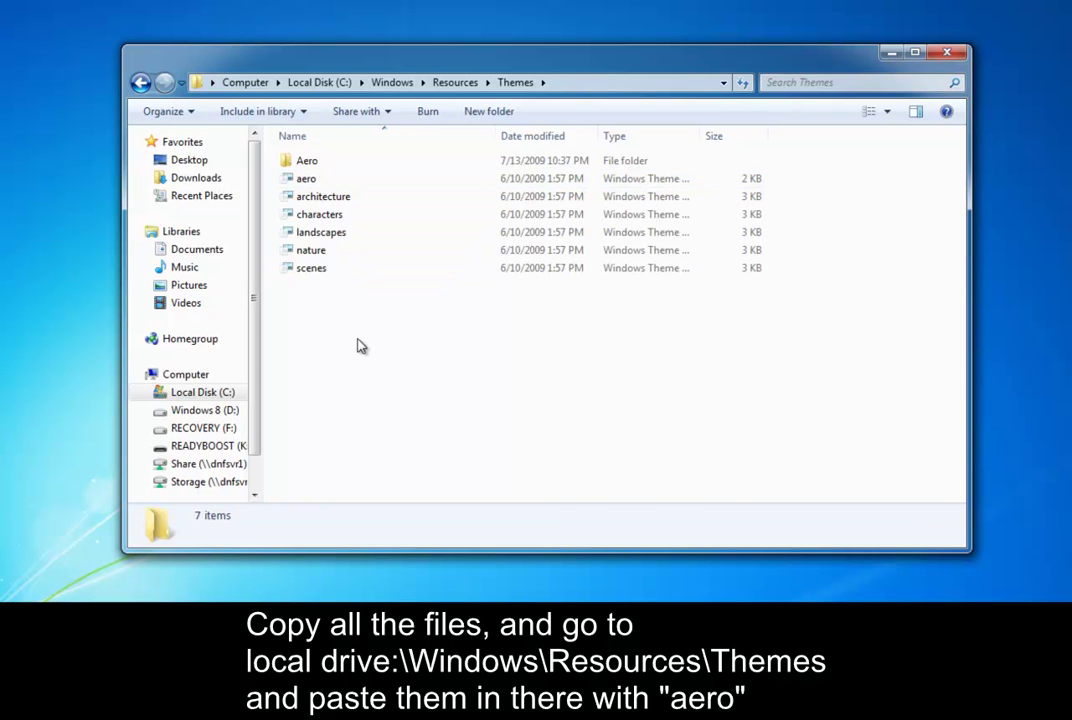
key("ctrl+v")
left_click(866, 304)
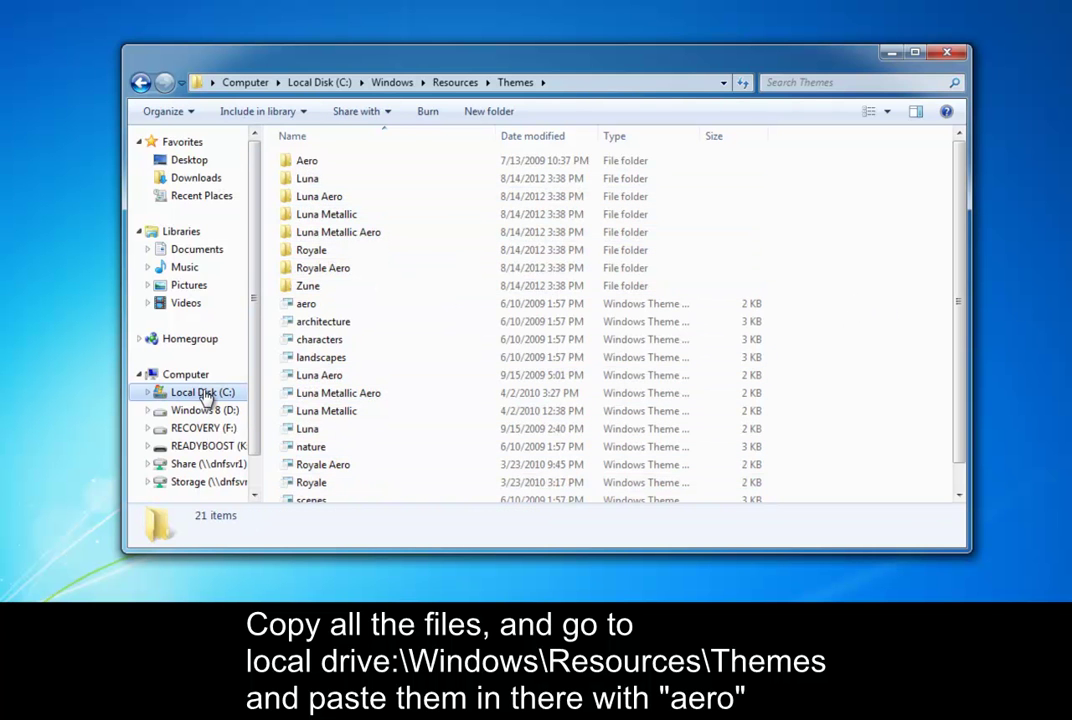
left_click(200, 392)
left_click(307, 250)
double_click(307, 250)
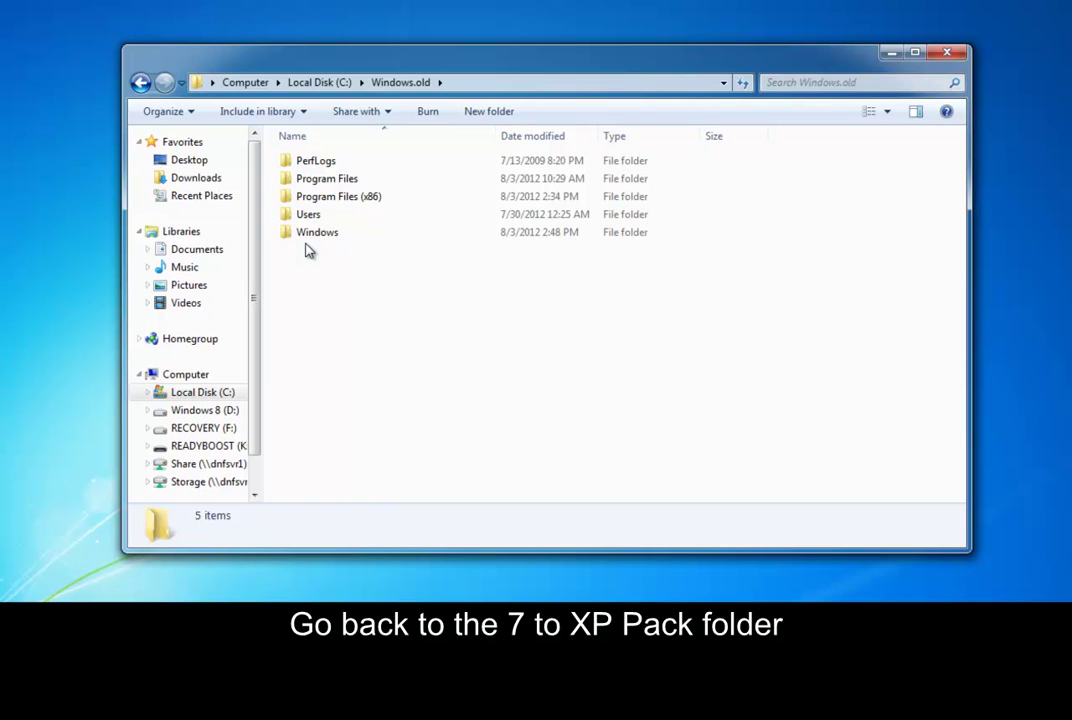
left_click(324, 241)
double_click(324, 241)
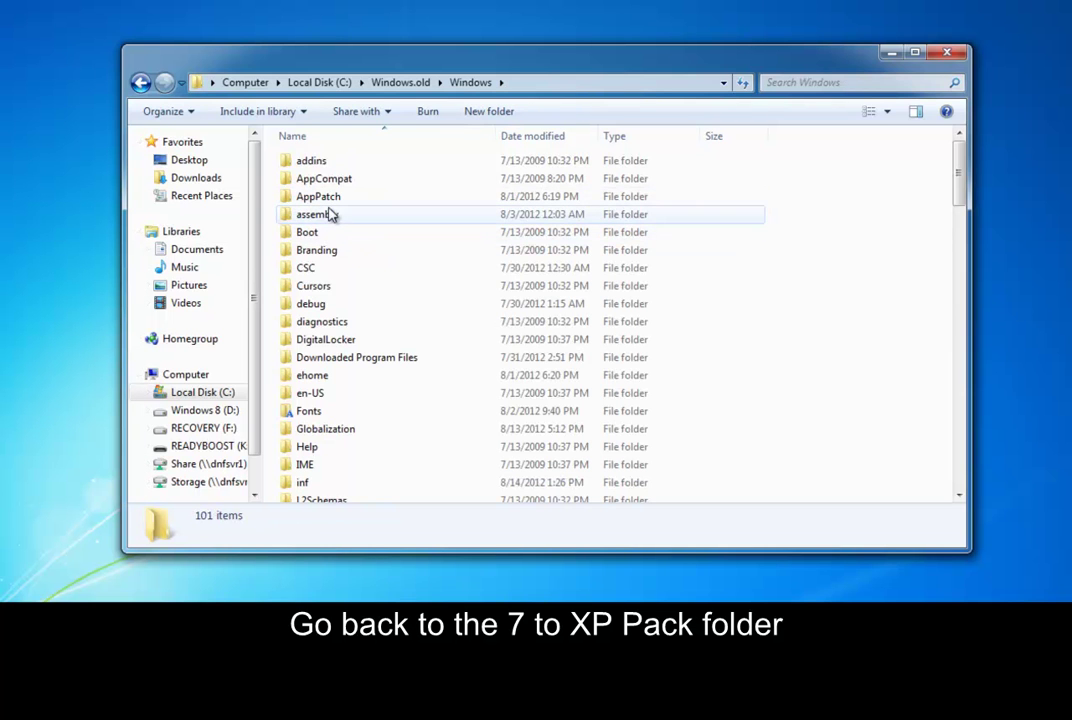
double_click(343, 434)
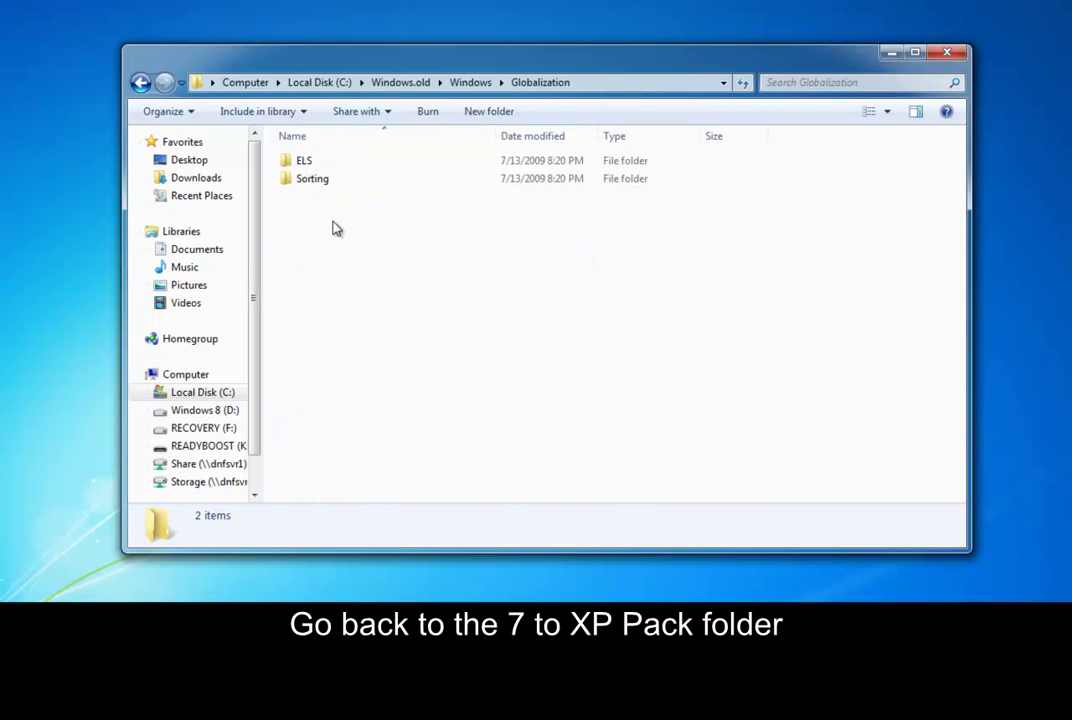
key("BackSpace")
key("BackSpace")
key("BackSpace")
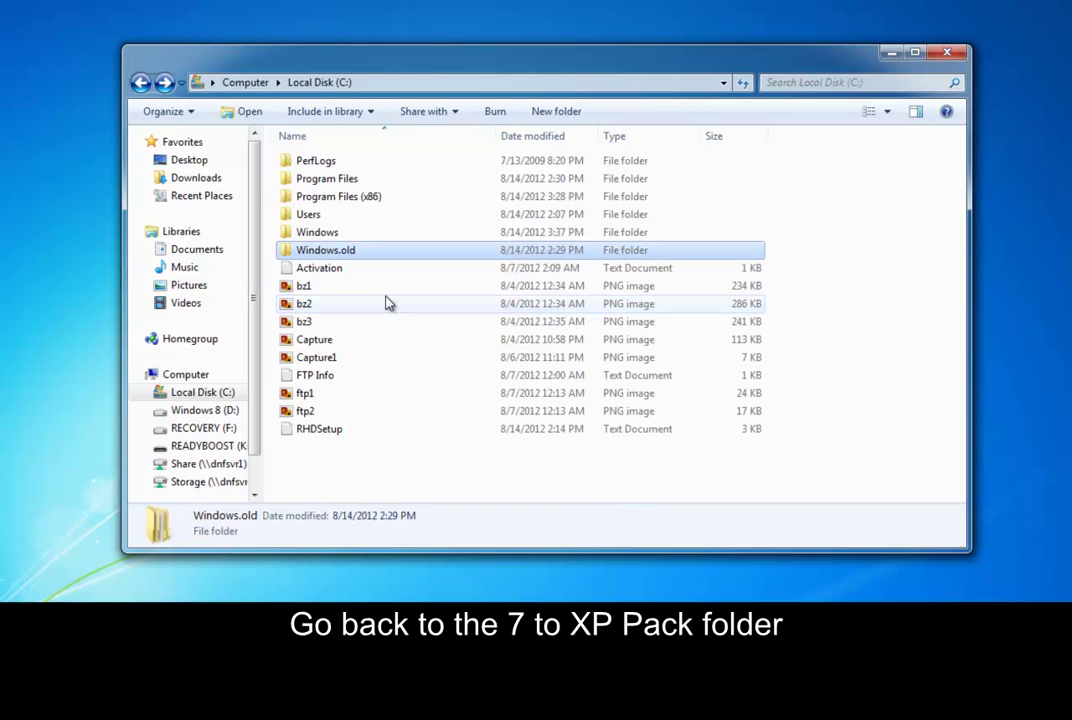
- Open the XP logon screen folder of the 7 to XP Pack in C:\Windows\Globalization, and launch TweaksLogon
double_click(318, 234)
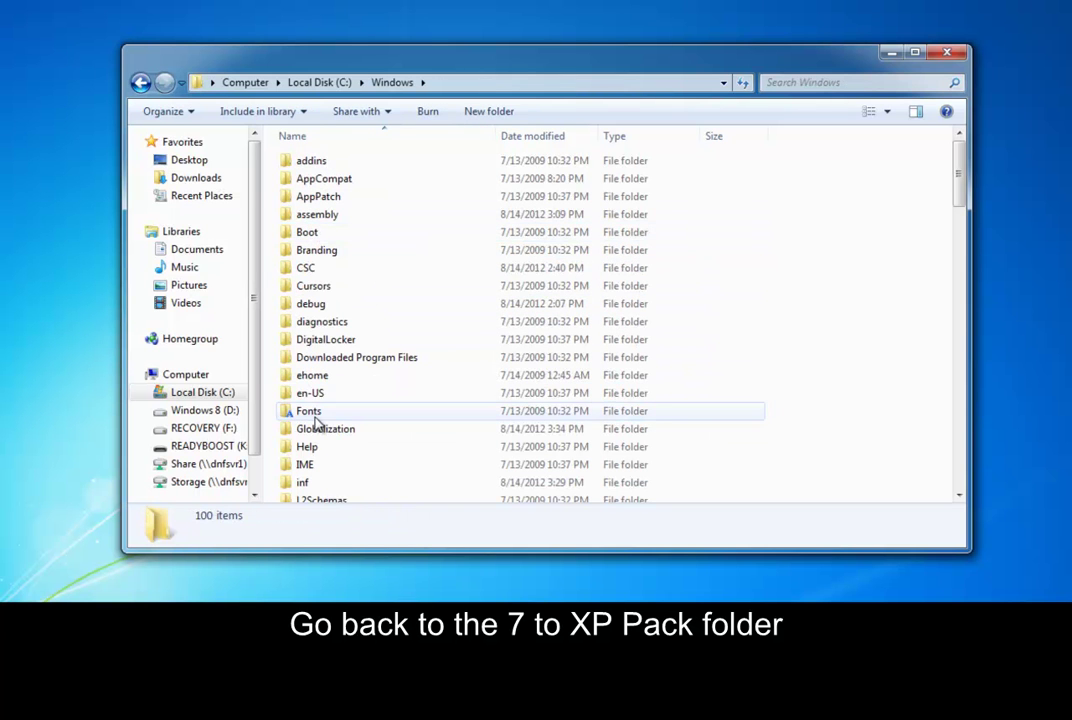
double_click(312, 428)
double_click(316, 161)
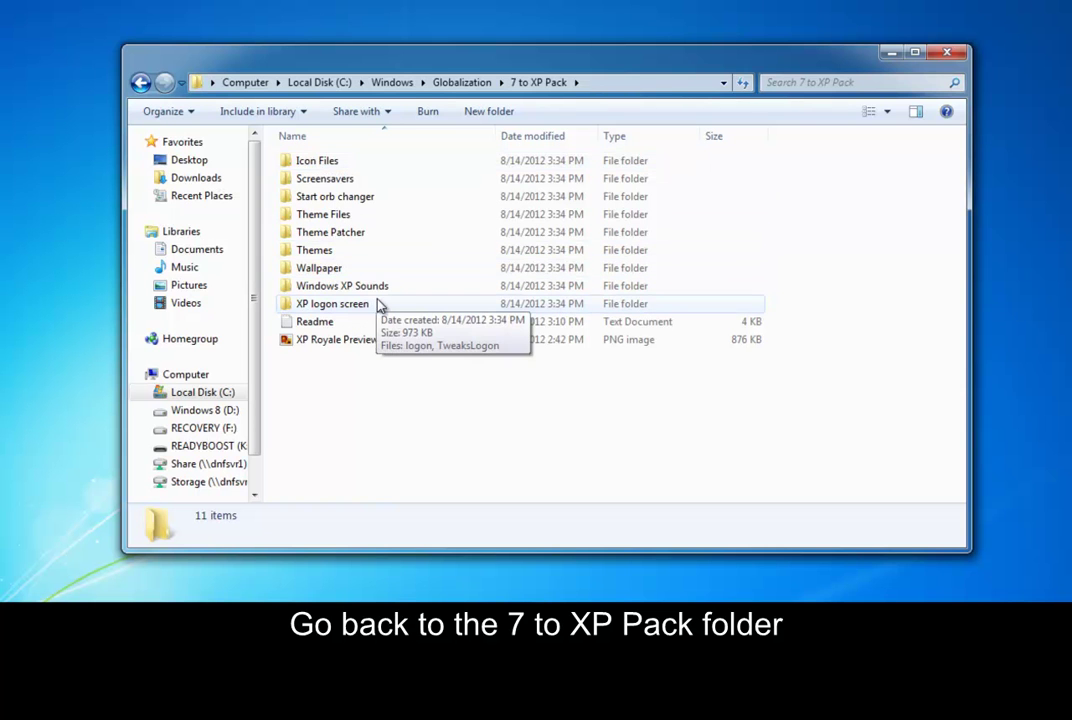
double_click(333, 304)
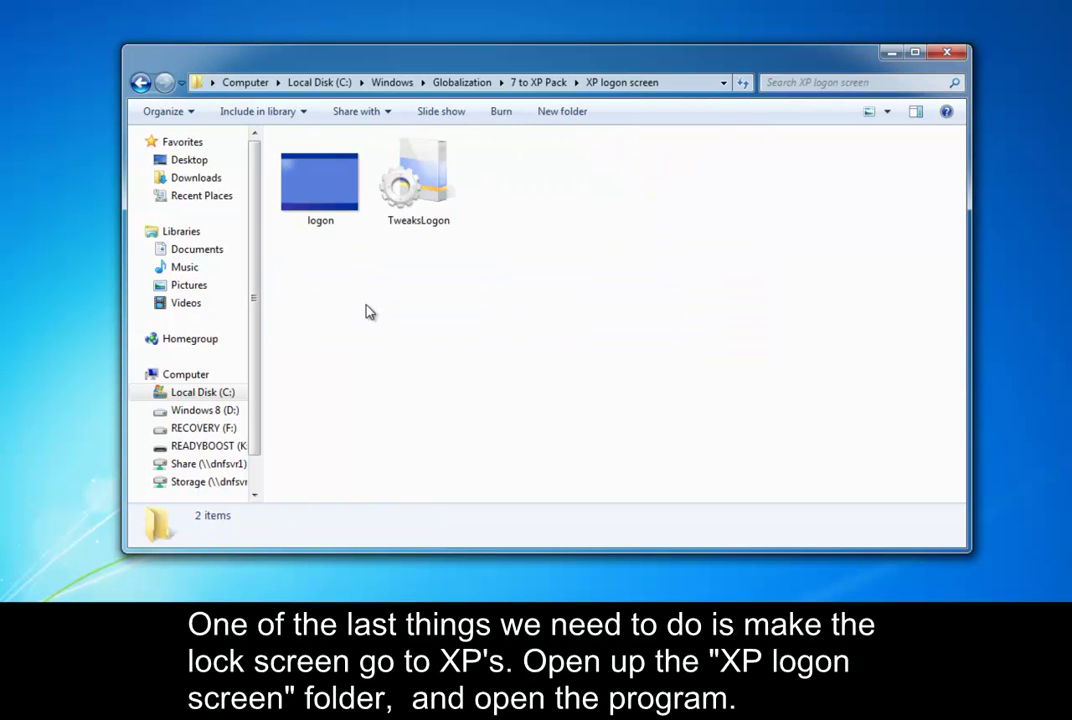
double_click(323, 195)
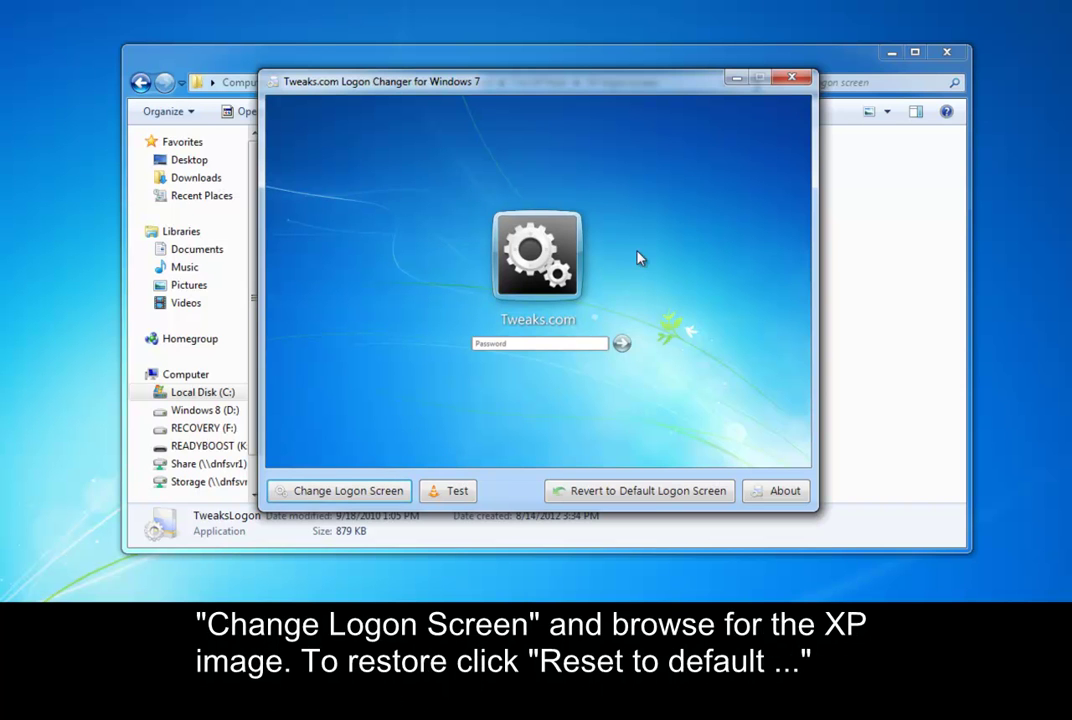
- Set the logon image from the pack's XP logon screen folder as the logon screen background, and test it before closing the changer
left_click(345, 491)
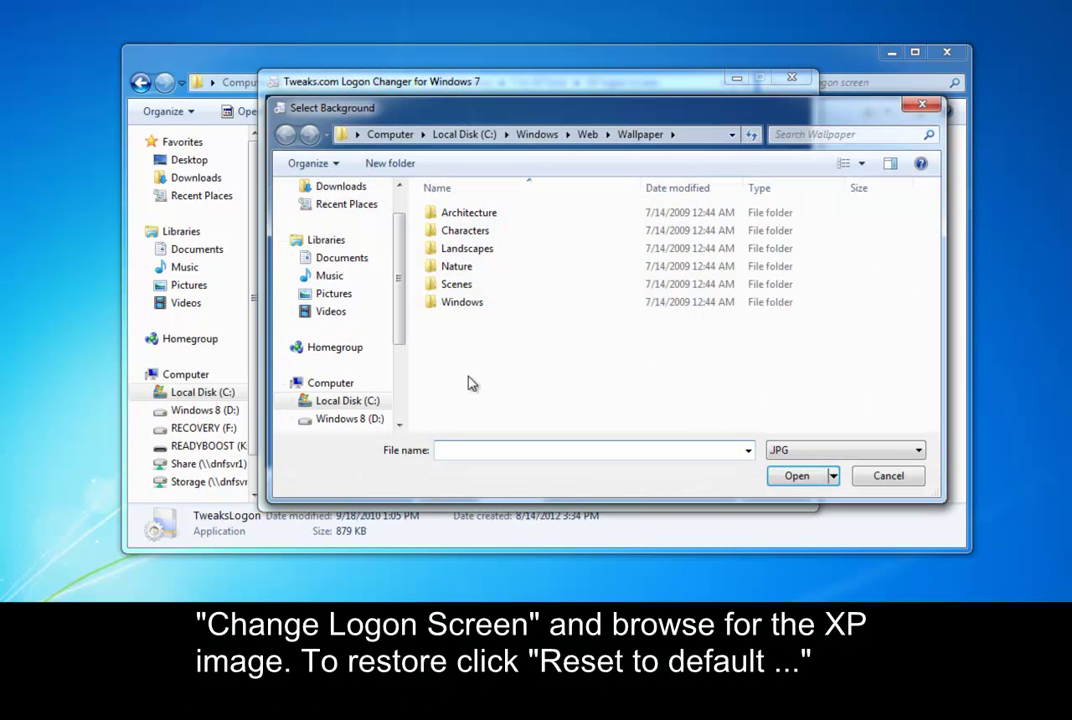
left_click(345, 401)
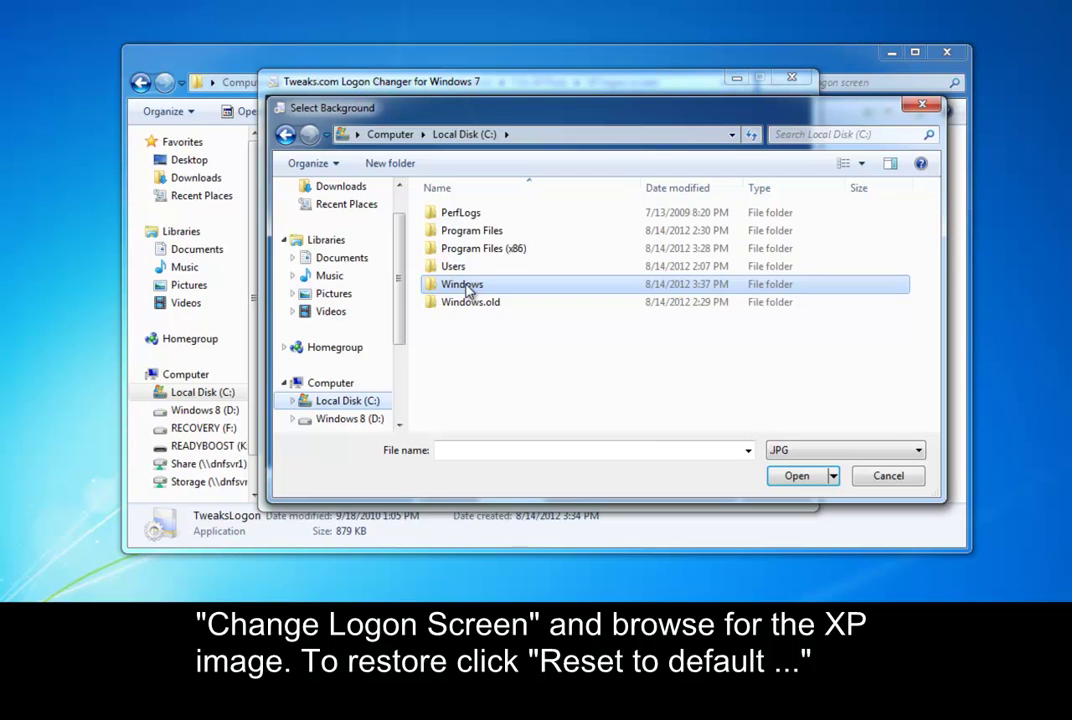
double_click(464, 284)
scroll(462, 320, "down", 2)
double_click(455, 325)
double_click(447, 213)
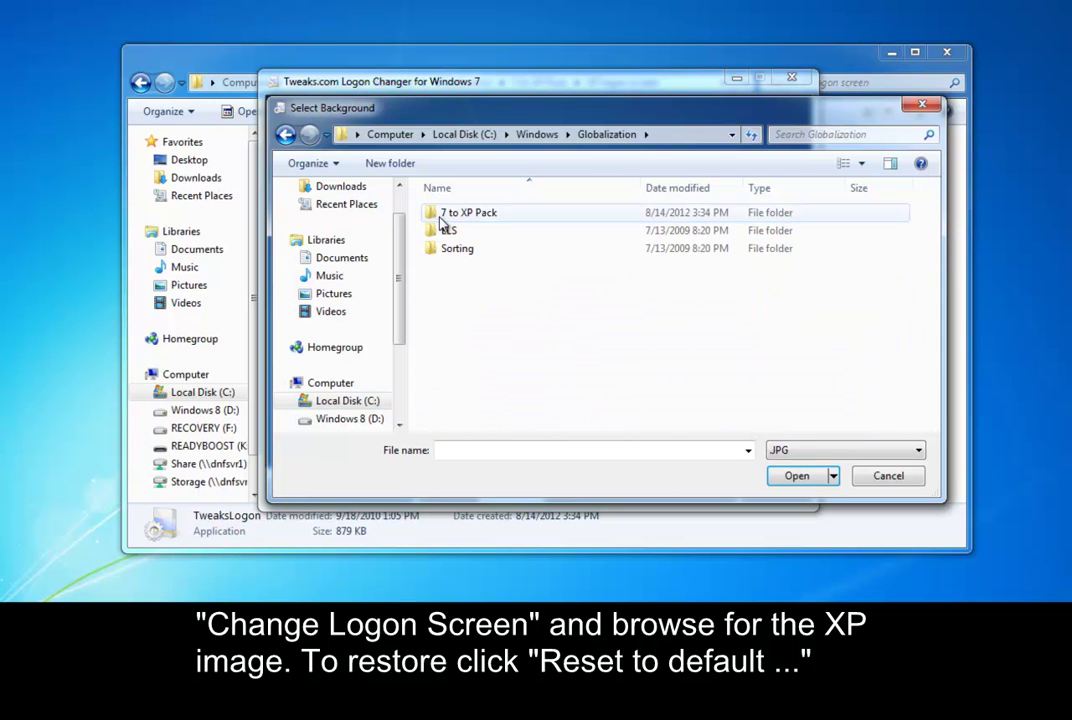
double_click(468, 356)
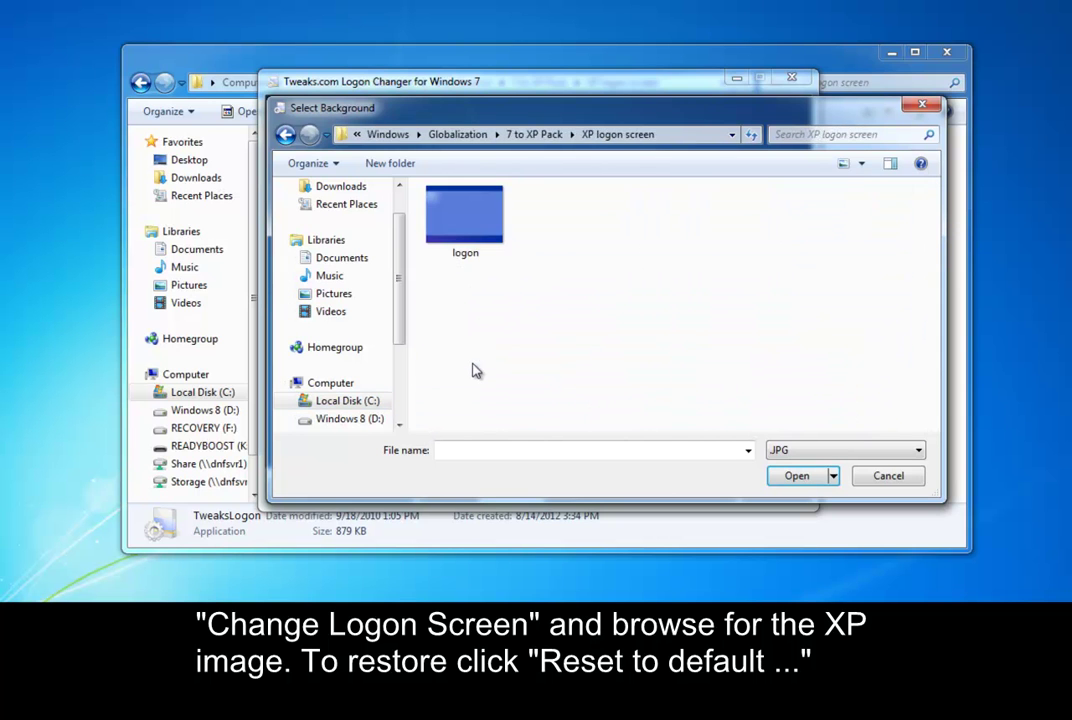
double_click(463, 226)
left_click(627, 359)
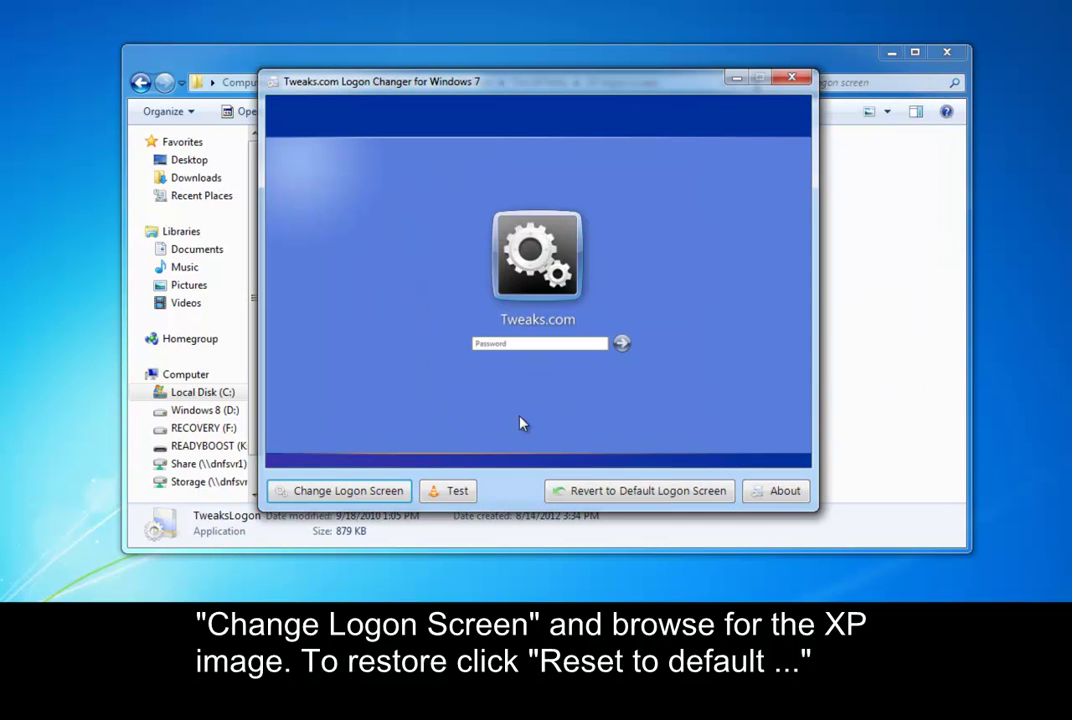
left_click(455, 491)
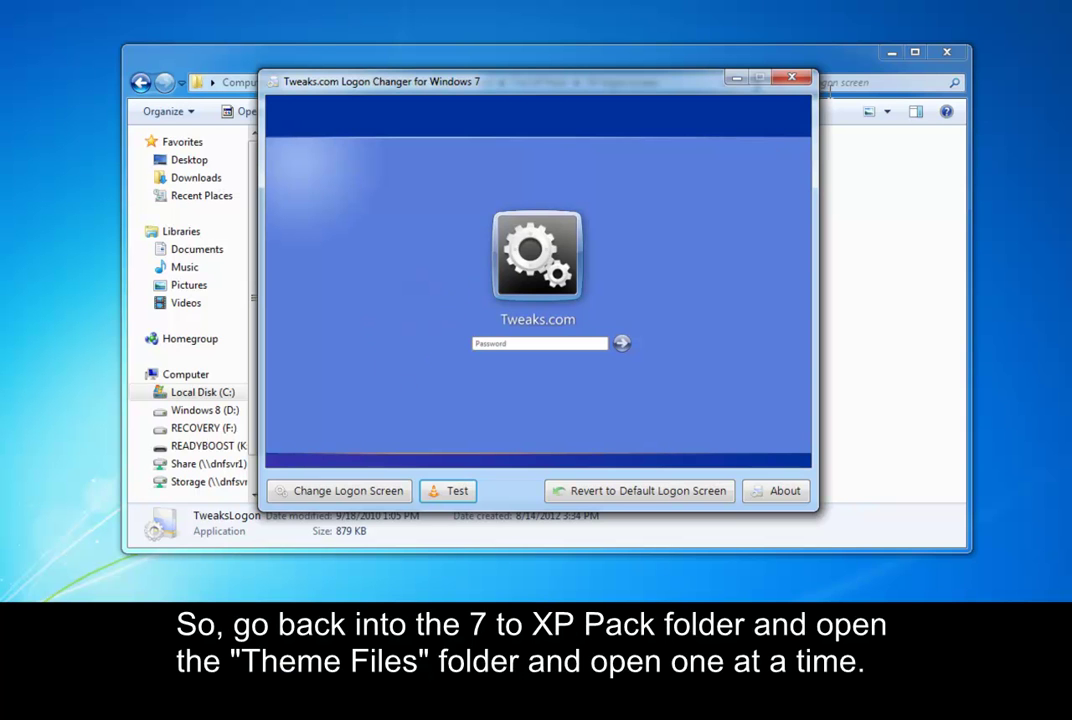
key("alt+F4")
- Go to the pack's Theme Files folder and try to open all seven Windows XP theme files at once
key("BackSpace")
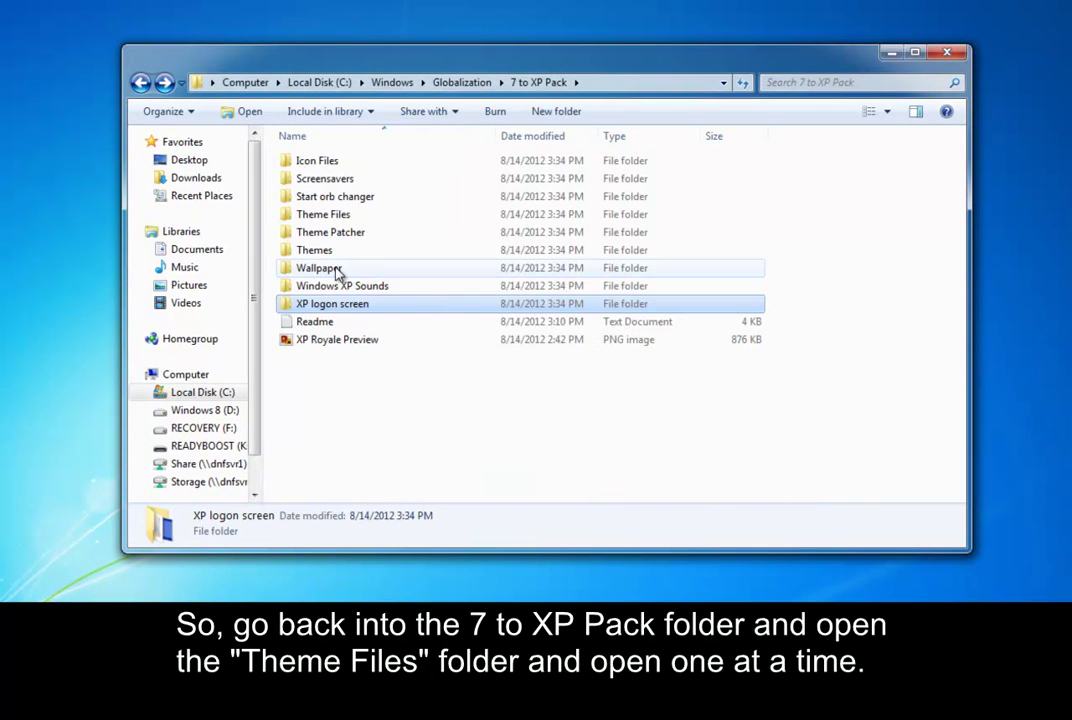
double_click(338, 216)
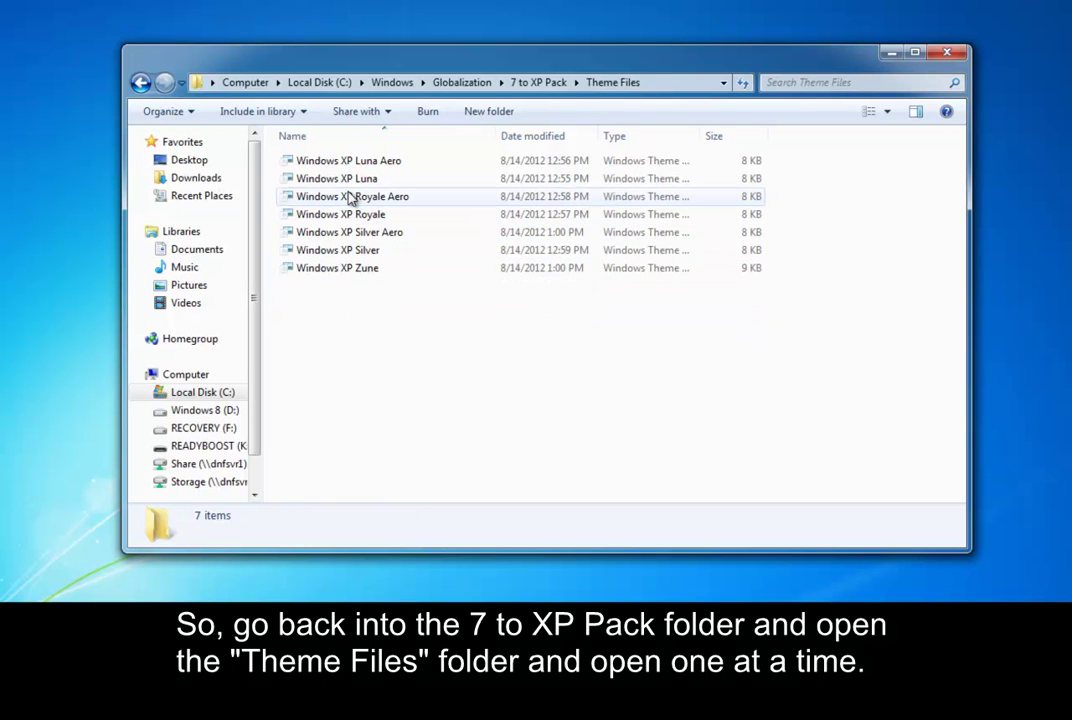
left_click_drag(373, 311, 373, 148)
right_click(371, 210)
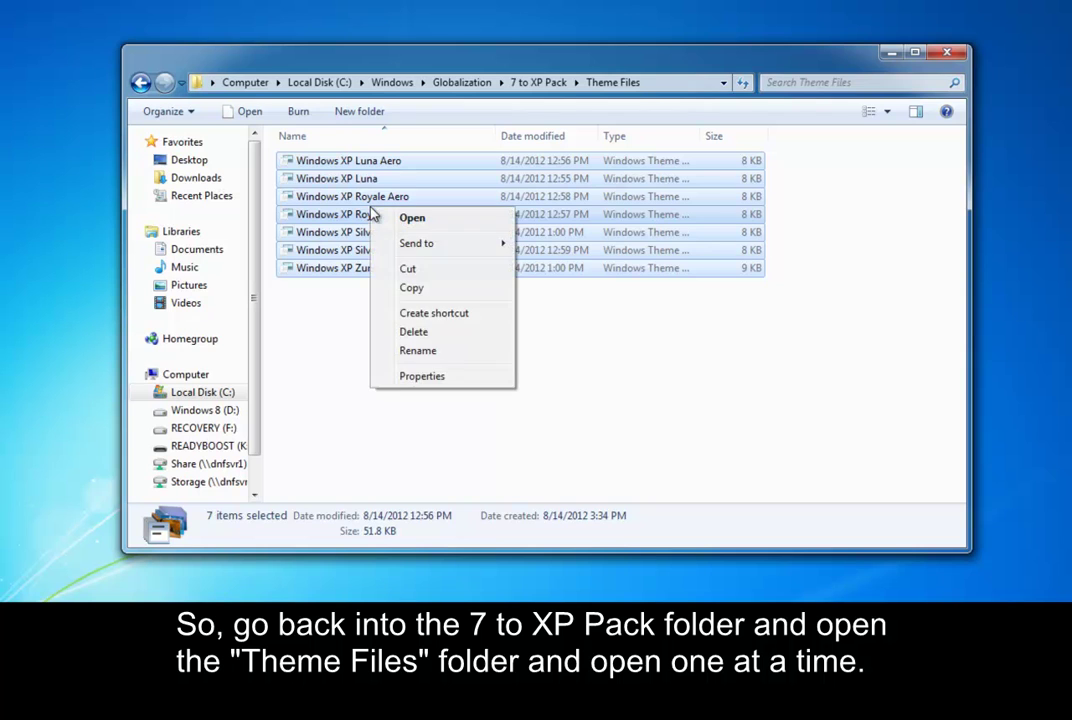
left_click(410, 218)
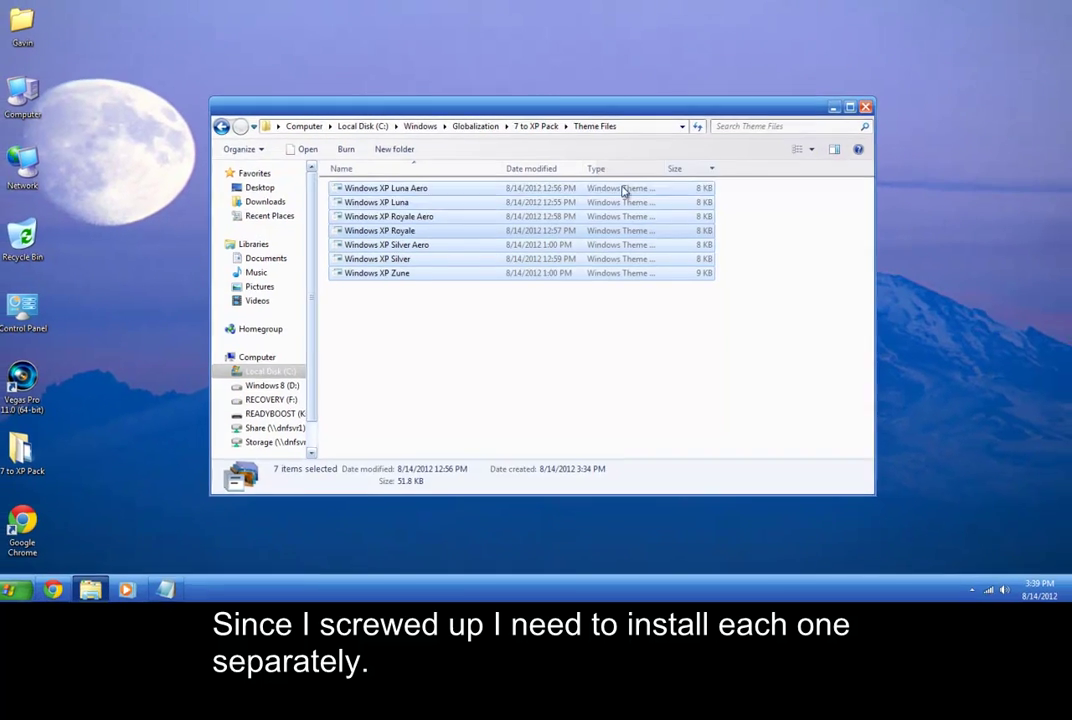
- Install the Windows XP Zune, Silver and Silver Aero theme files one at a time, closing Personalization after each
left_click(474, 319)
double_click(415, 272)
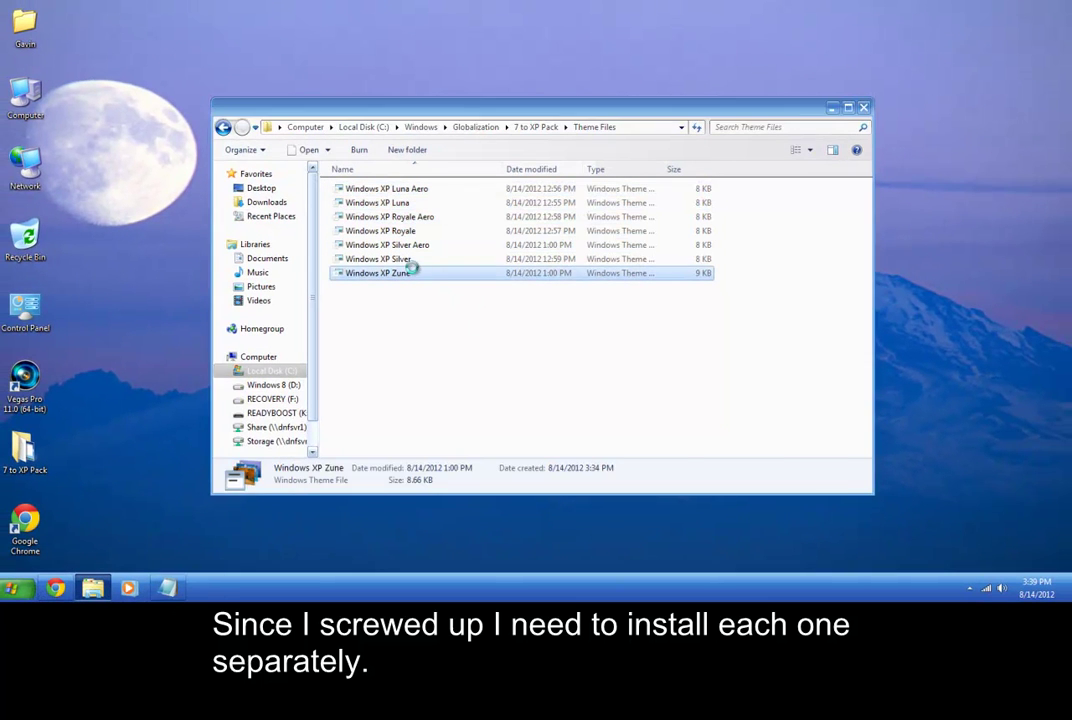
left_click(866, 103)
double_click(405, 258)
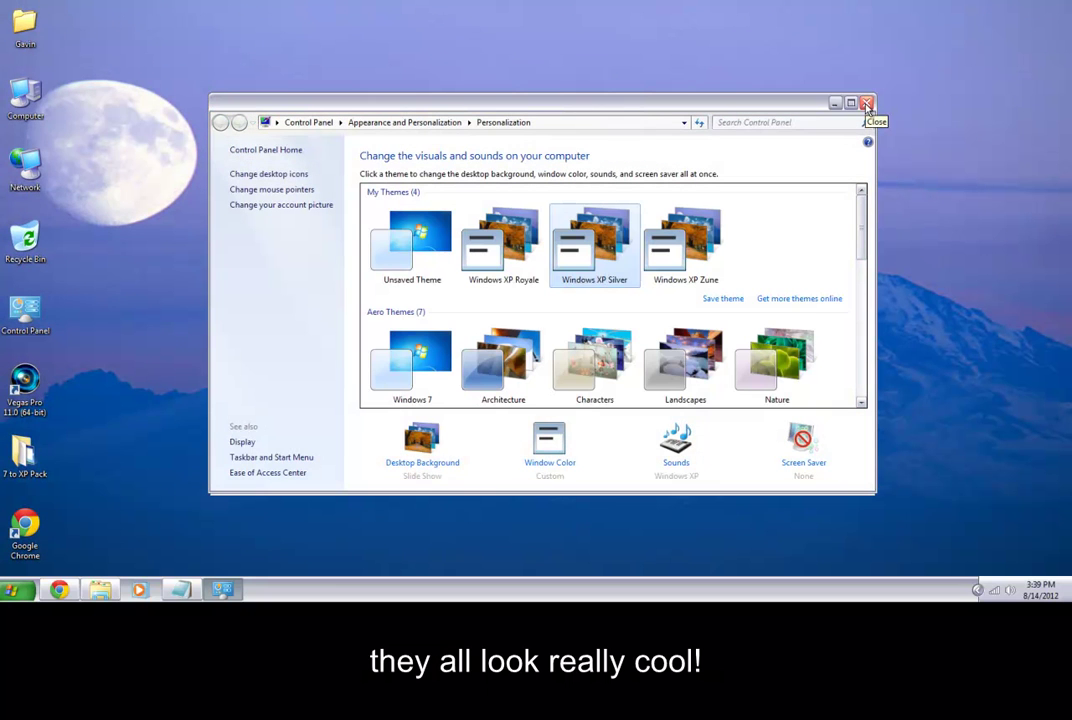
left_click(866, 103)
double_click(389, 246)
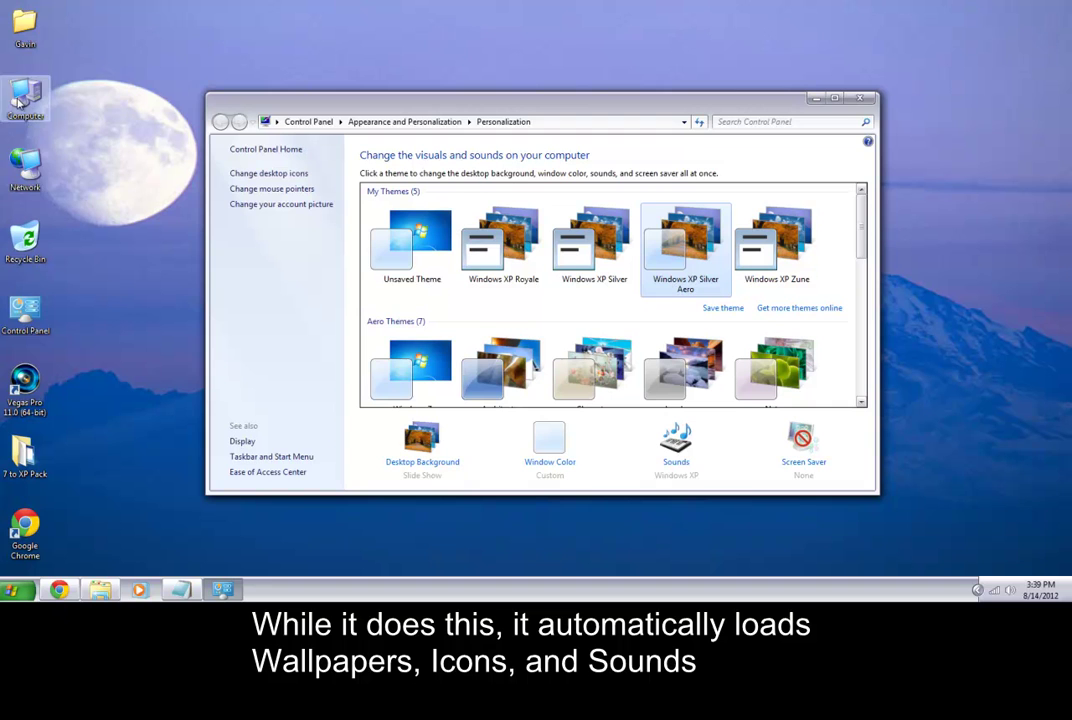
left_click(859, 98)
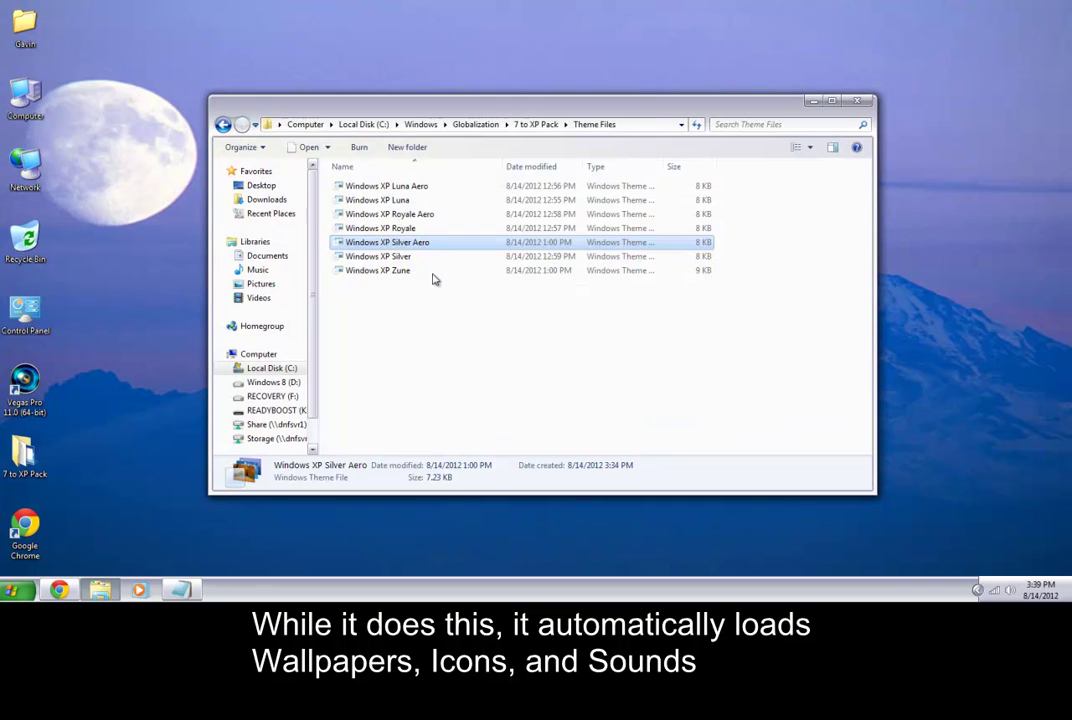
- Install the Windows XP Royale, Royale Aero, Luna and Luna Aero themes individually, and apply Windows XP Royale
double_click(384, 242)
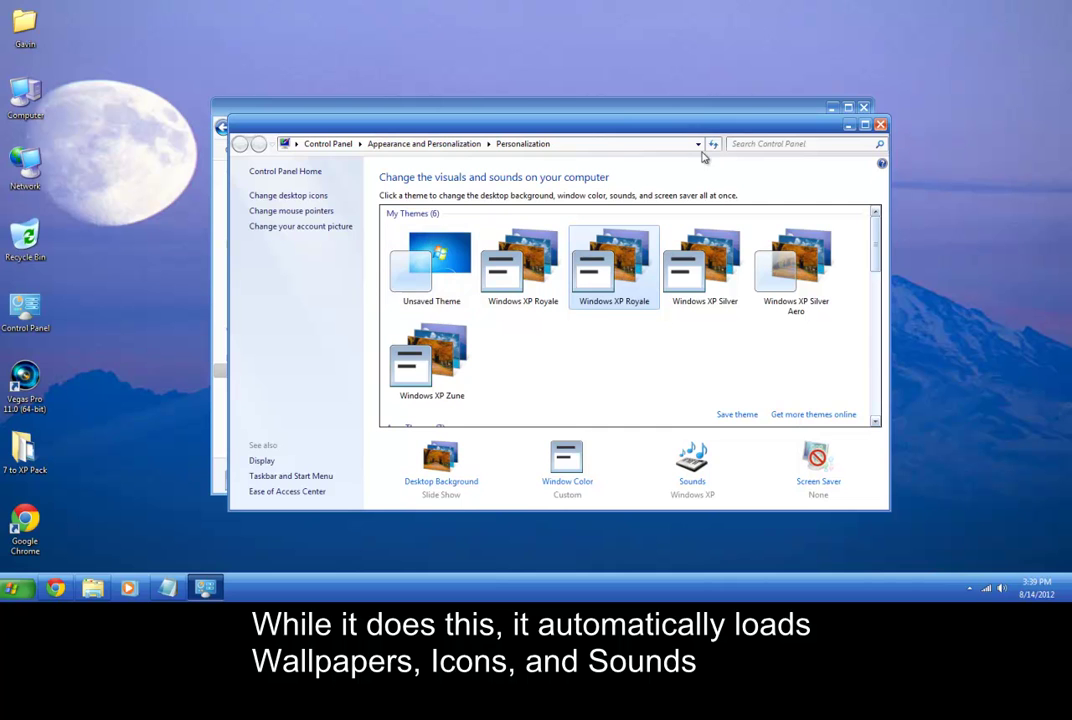
left_click(880, 124)
double_click(420, 220)
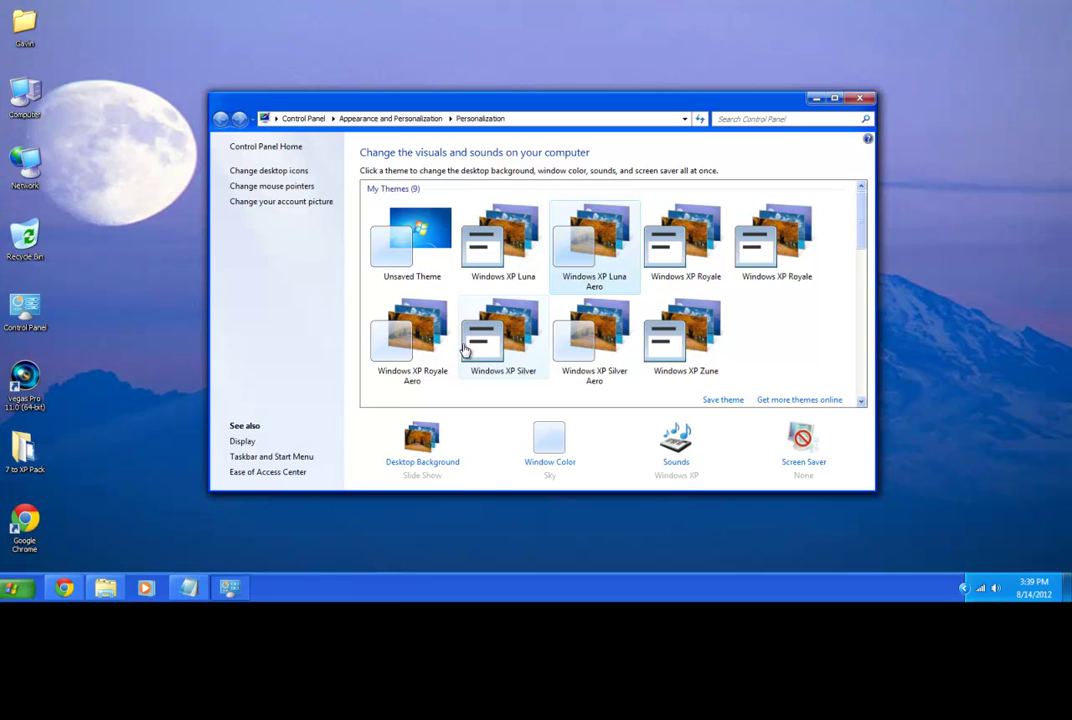
left_click(760, 248)
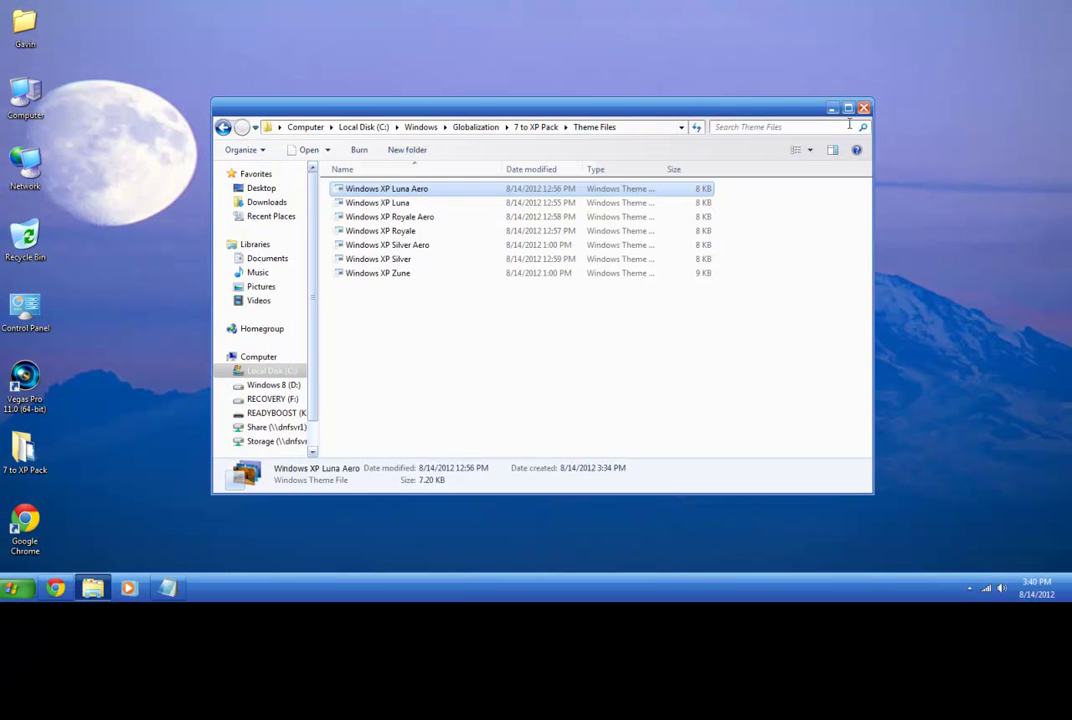
left_click(864, 109)
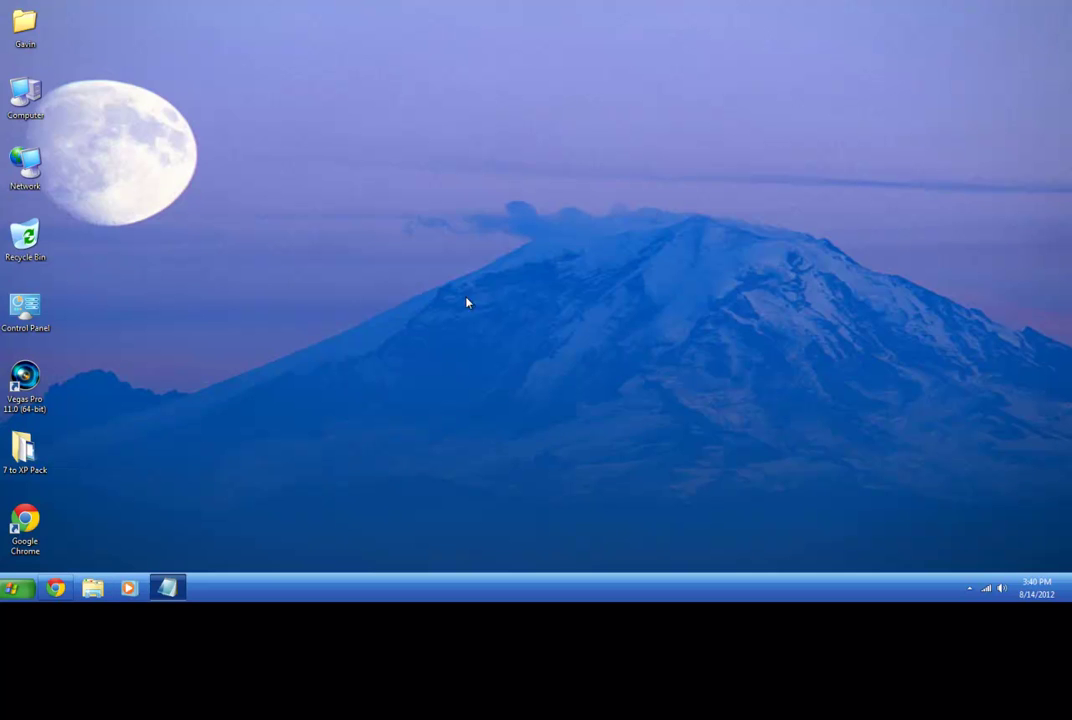
- Change the desktop icon size to Small icons
right_click(280, 282)
mouse_move(325, 304)
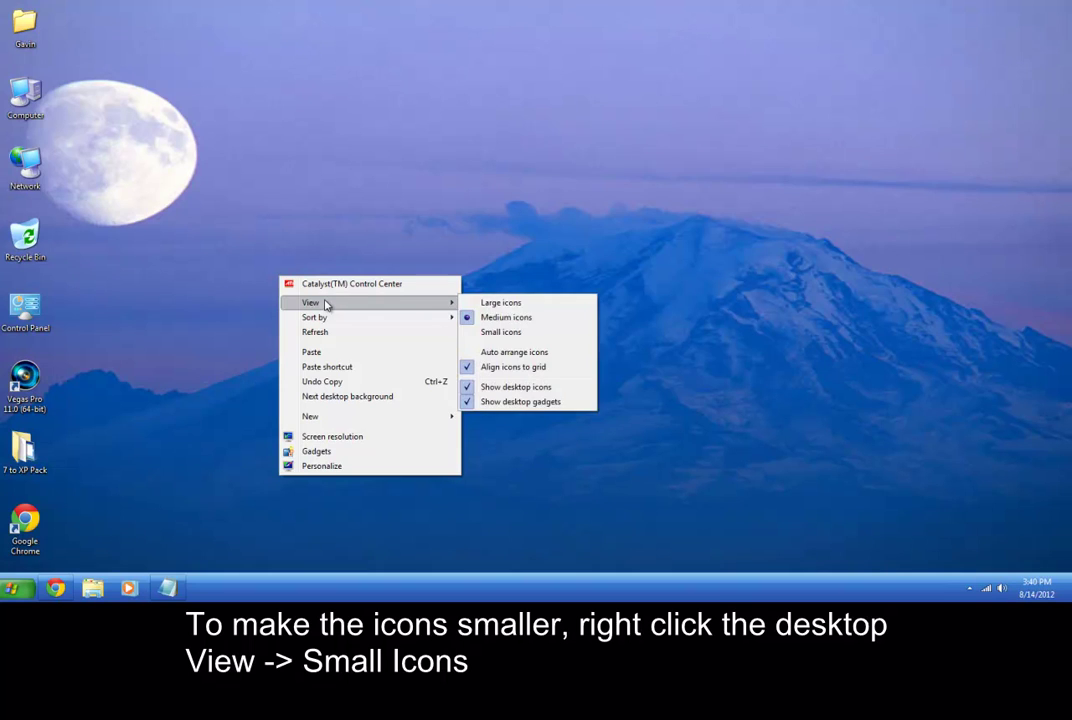
left_click(490, 329)
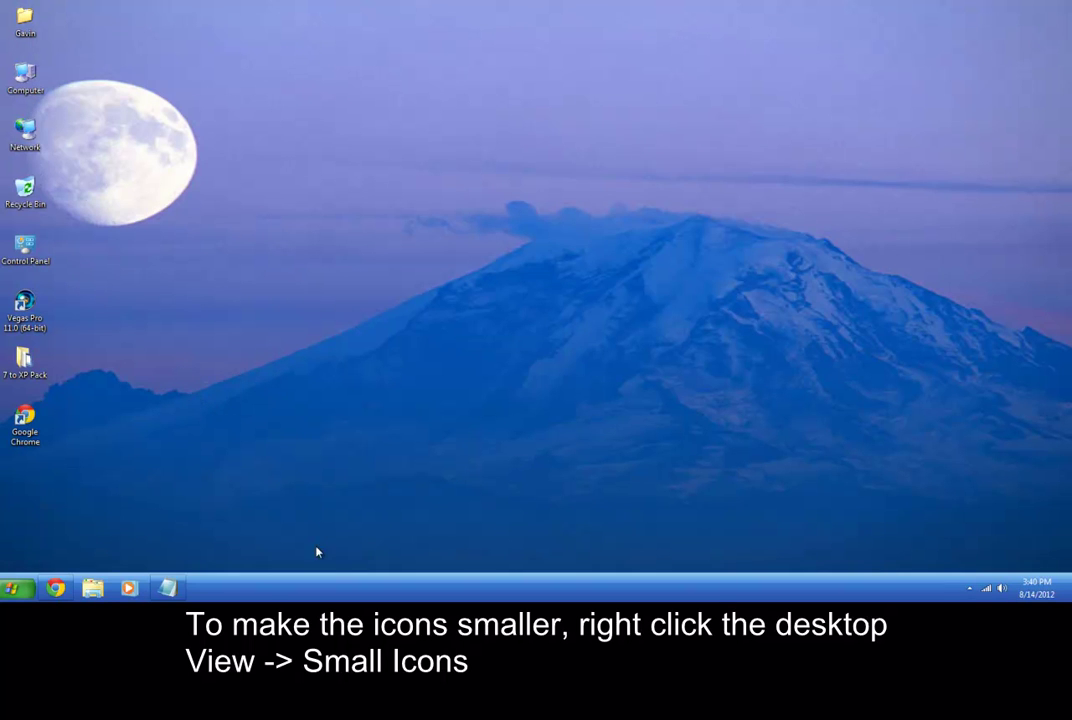
- Turn on Use small icons in the taskbar properties and apply it
right_click(257, 588)
left_click(313, 575)
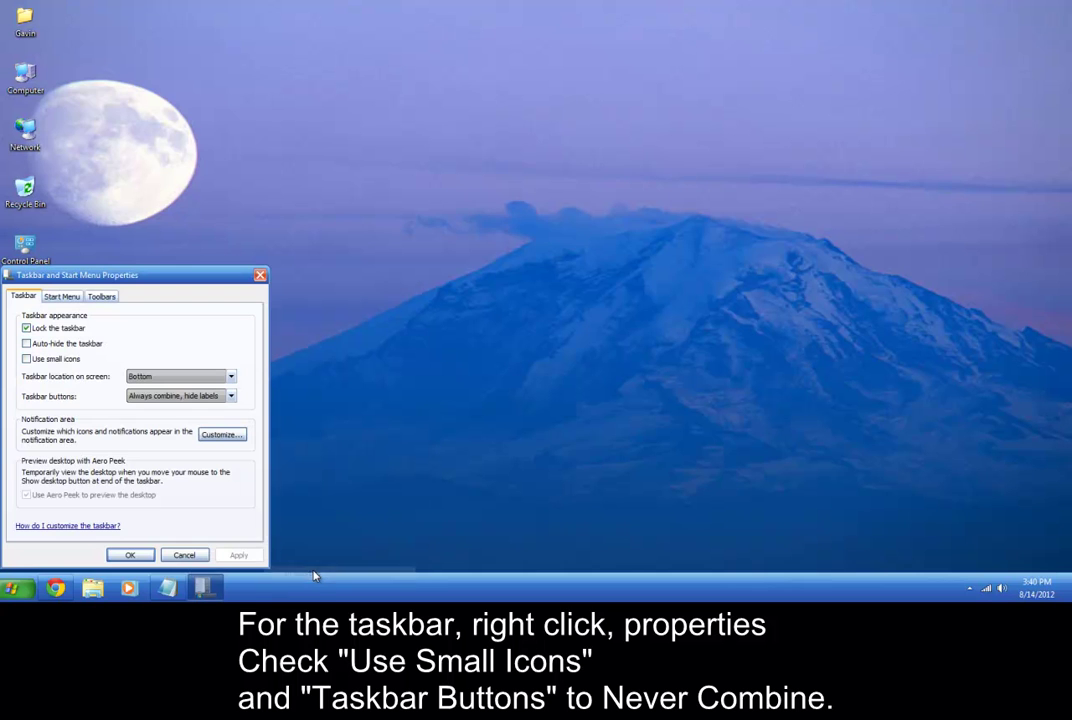
left_click(48, 359)
left_click(237, 556)
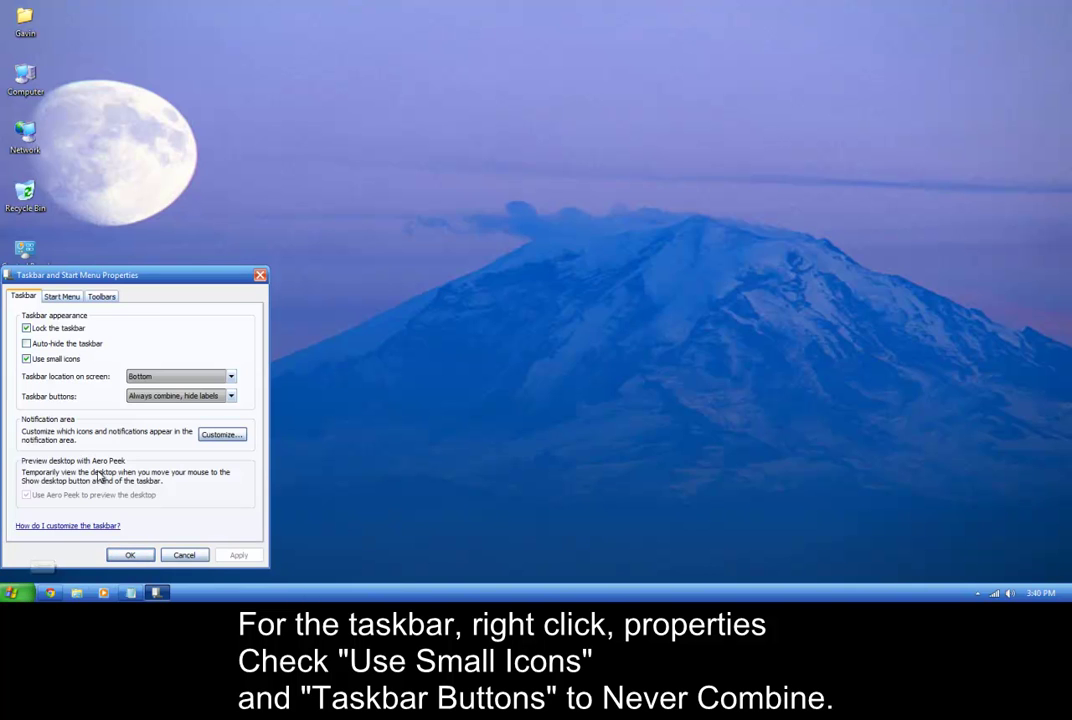
- Set the taskbar buttons to Never combine, apply it, and close the taskbar properties
left_click(145, 396)
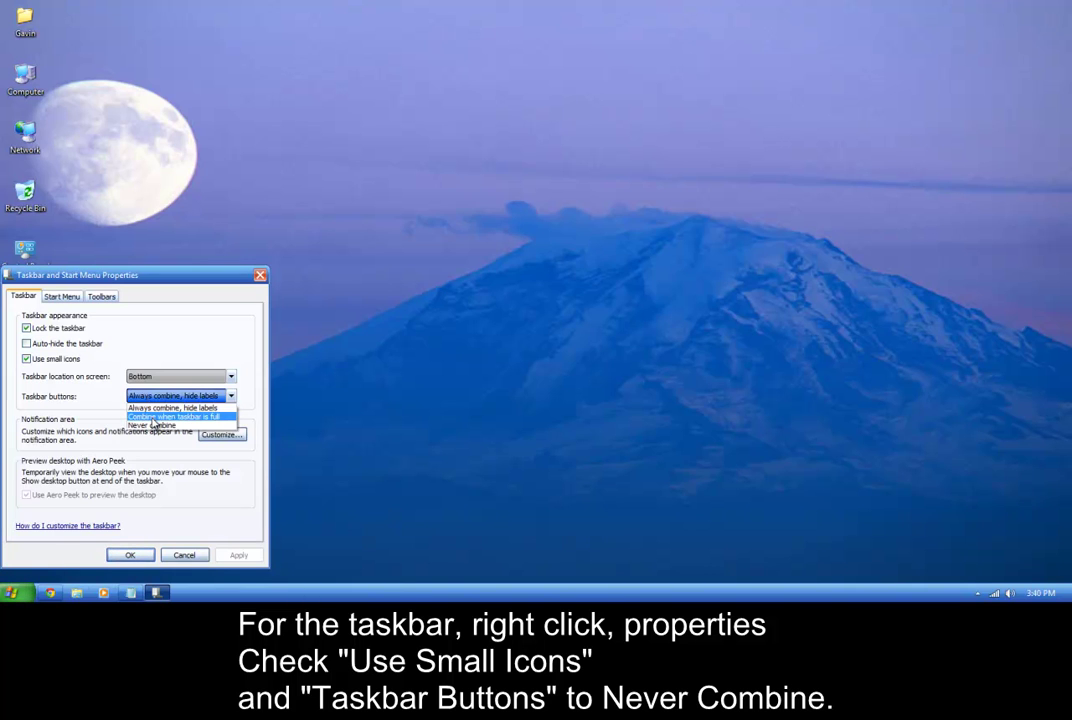
left_click(153, 424)
left_click(238, 555)
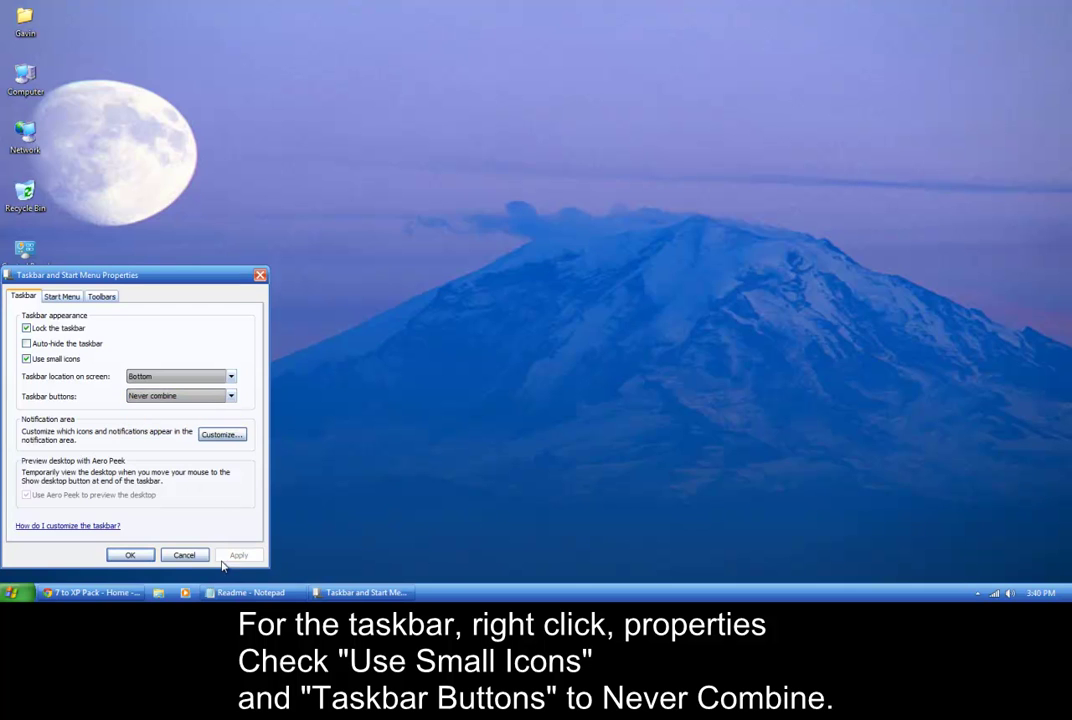
mouse_move(45, 597)
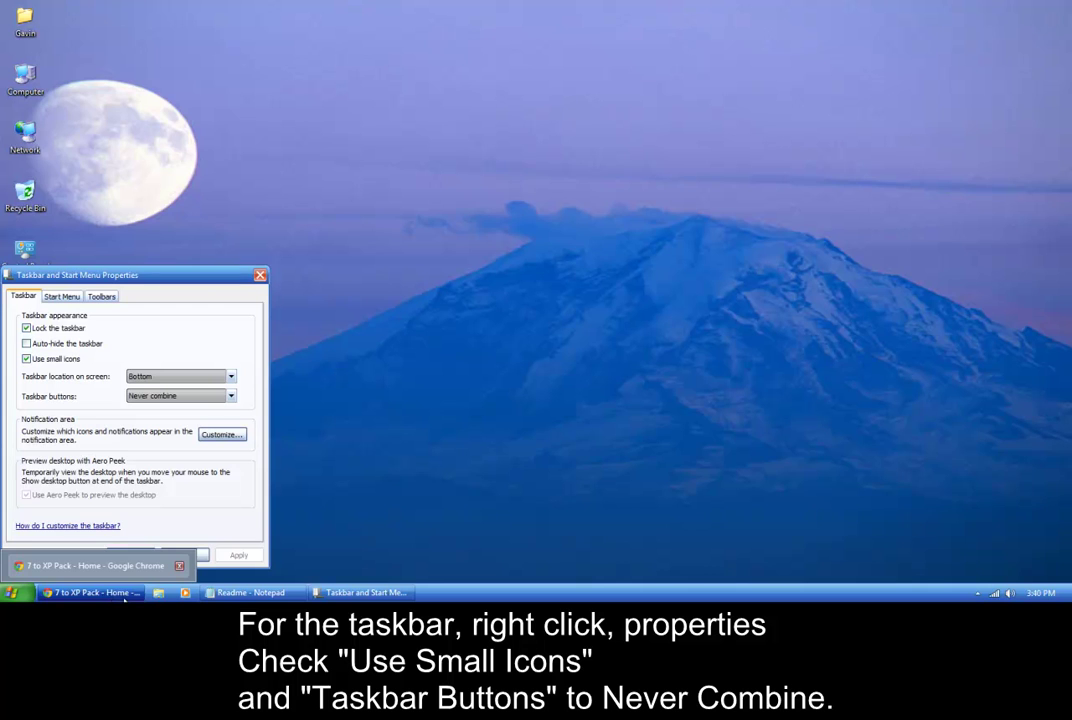
mouse_move(338, 597)
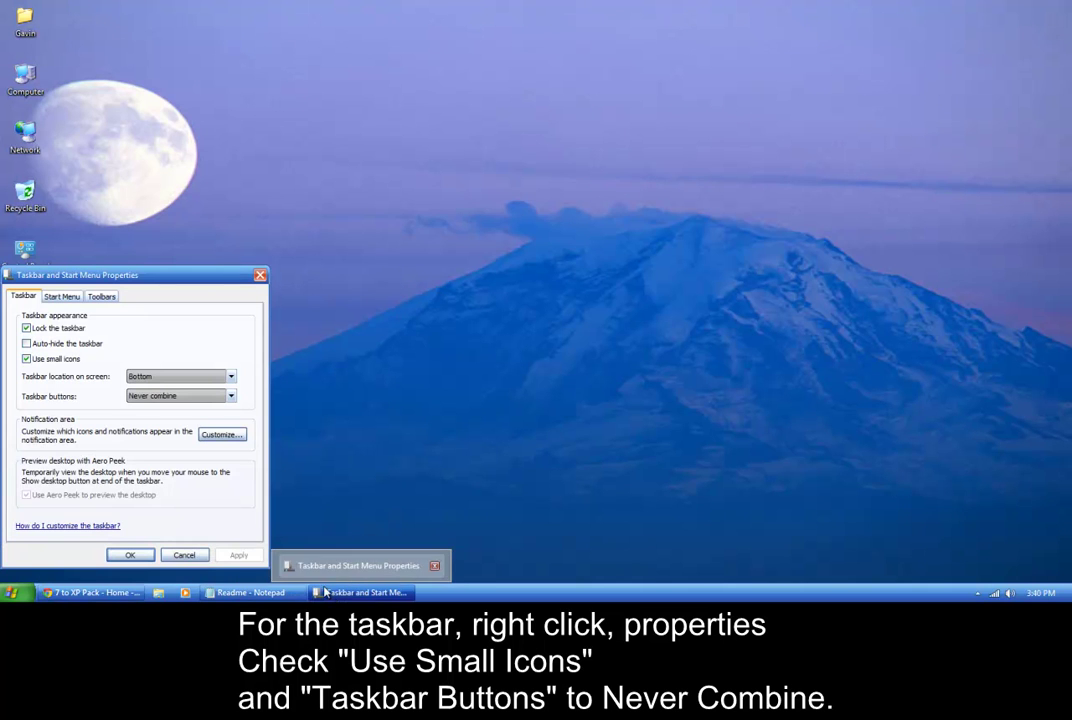
left_click(130, 555)
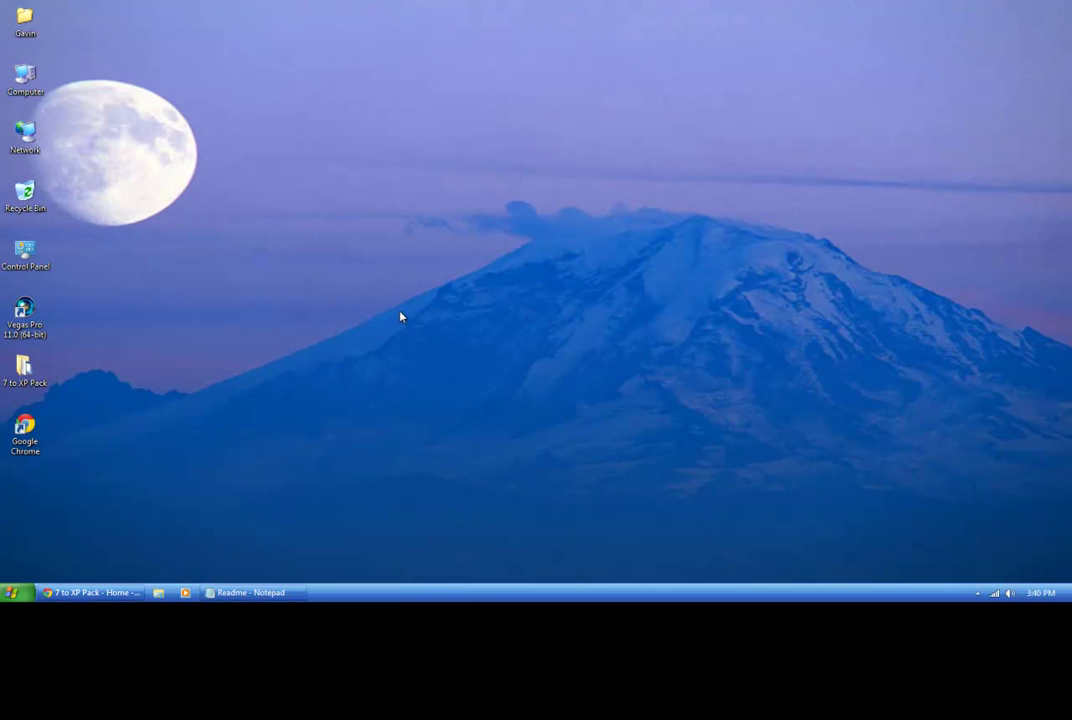
- Examine the XP-styled Start menu with its All Programs list, and view the Computer window before closing it
key("super")
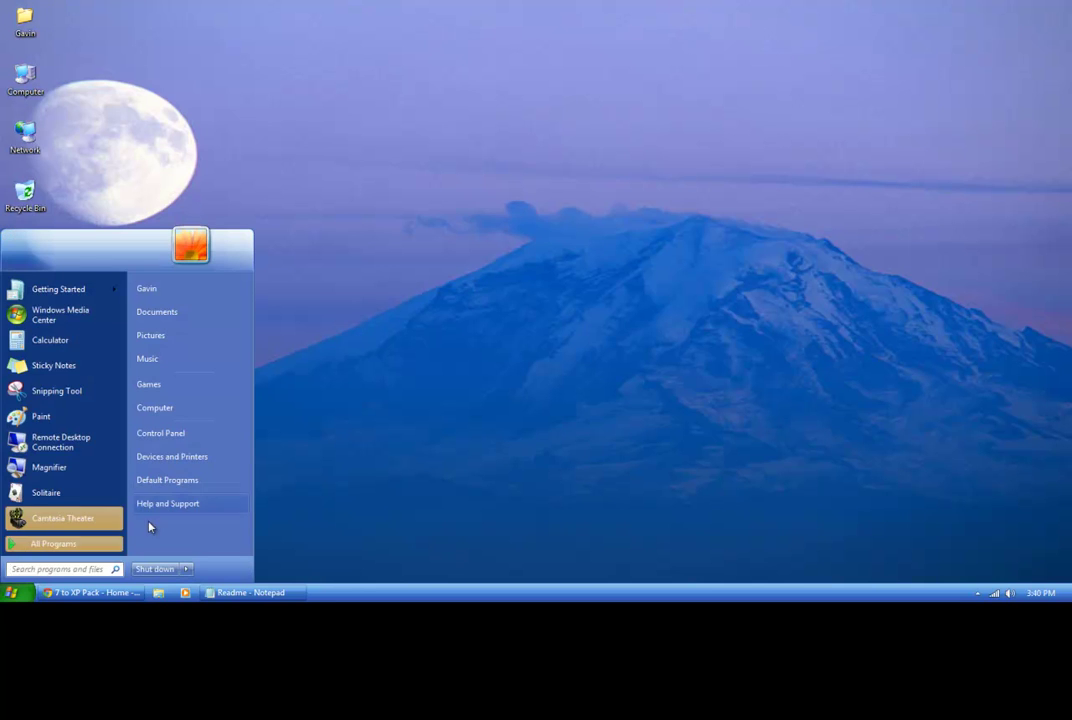
left_click(95, 543)
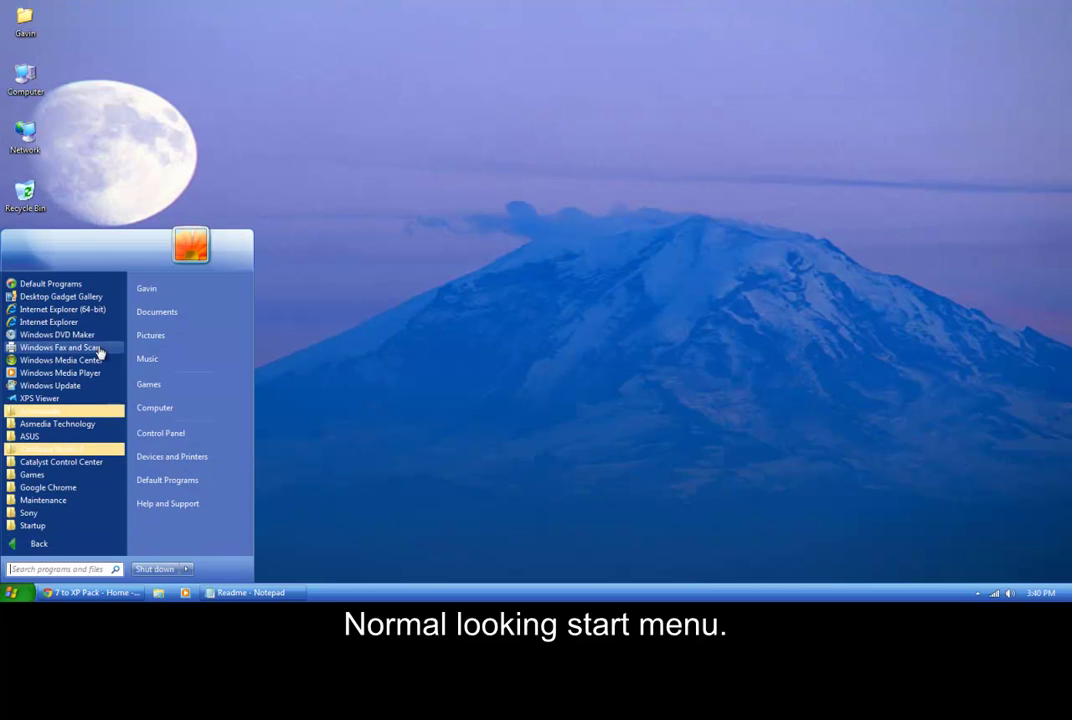
left_click(89, 545)
left_click(62, 543)
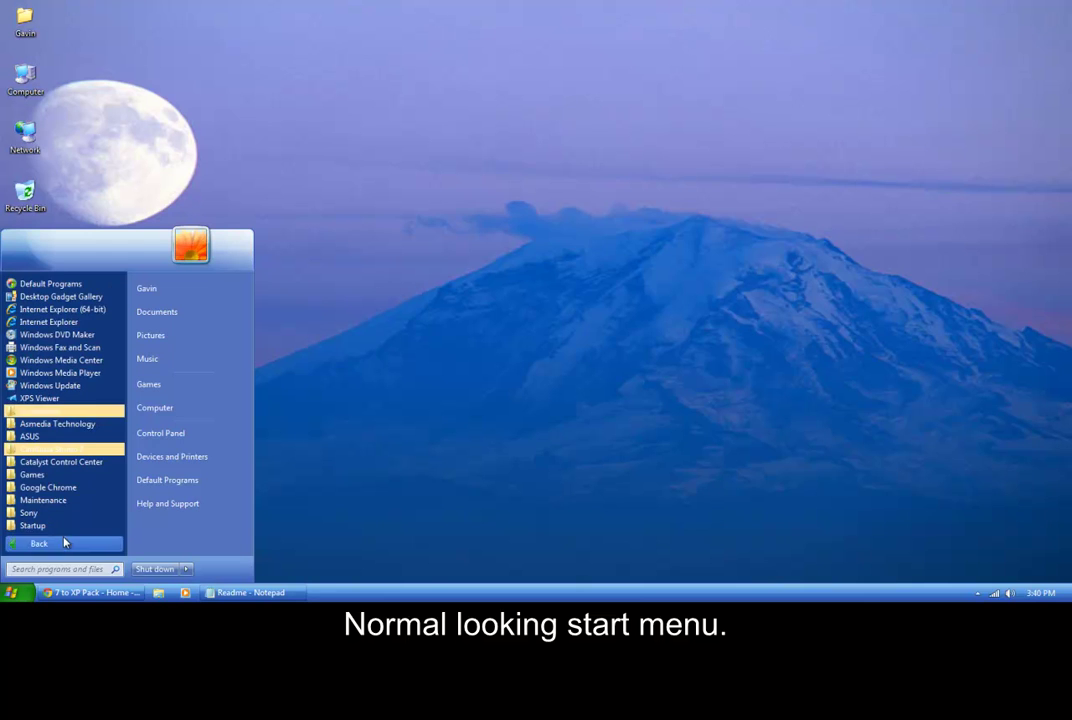
left_click(178, 409)
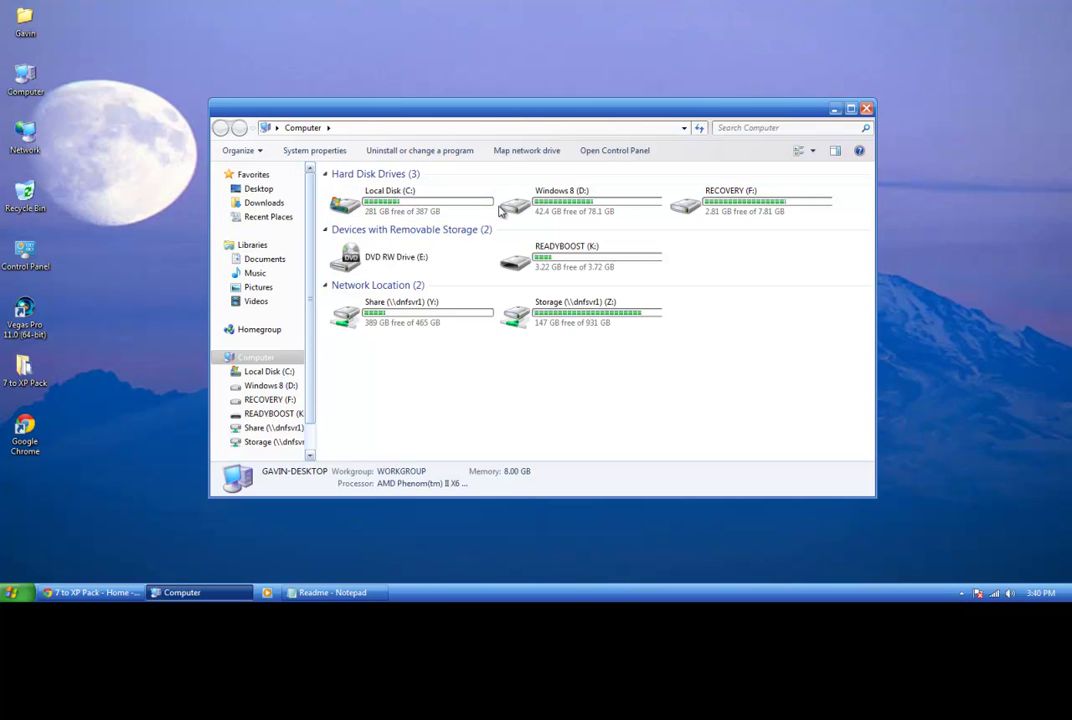
left_click(866, 108)
- Advance the desktop through several of the theme's XP backgrounds, one after another
right_click(641, 218)
left_click(713, 340)
right_click(611, 306)
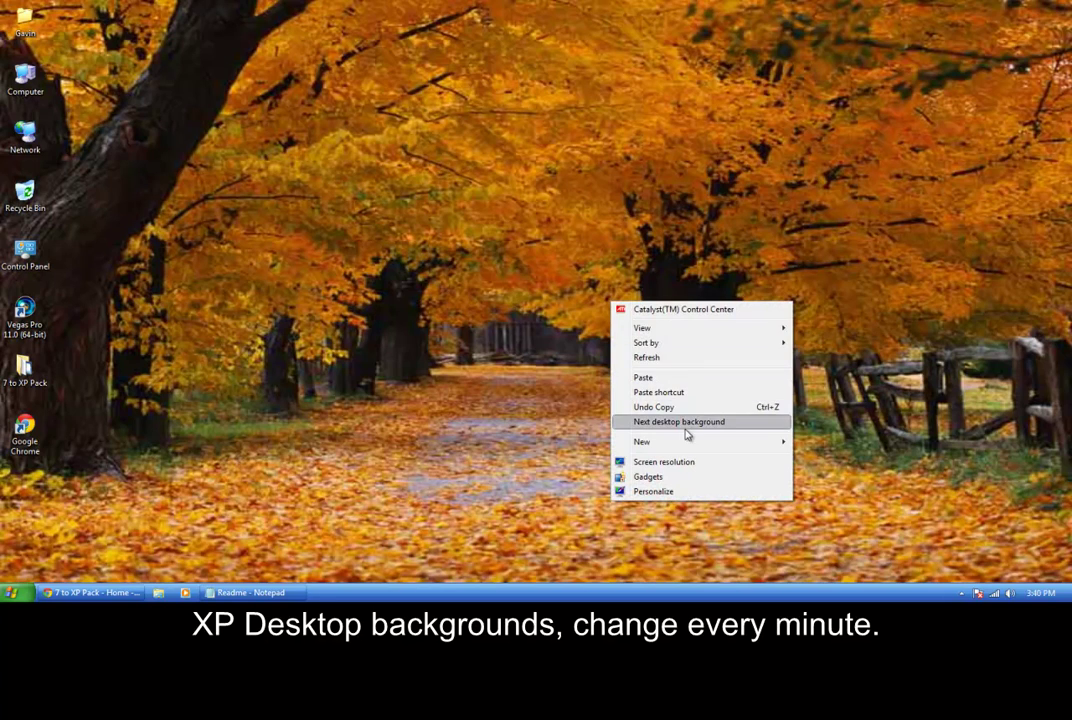
left_click(688, 421)
right_click(616, 370)
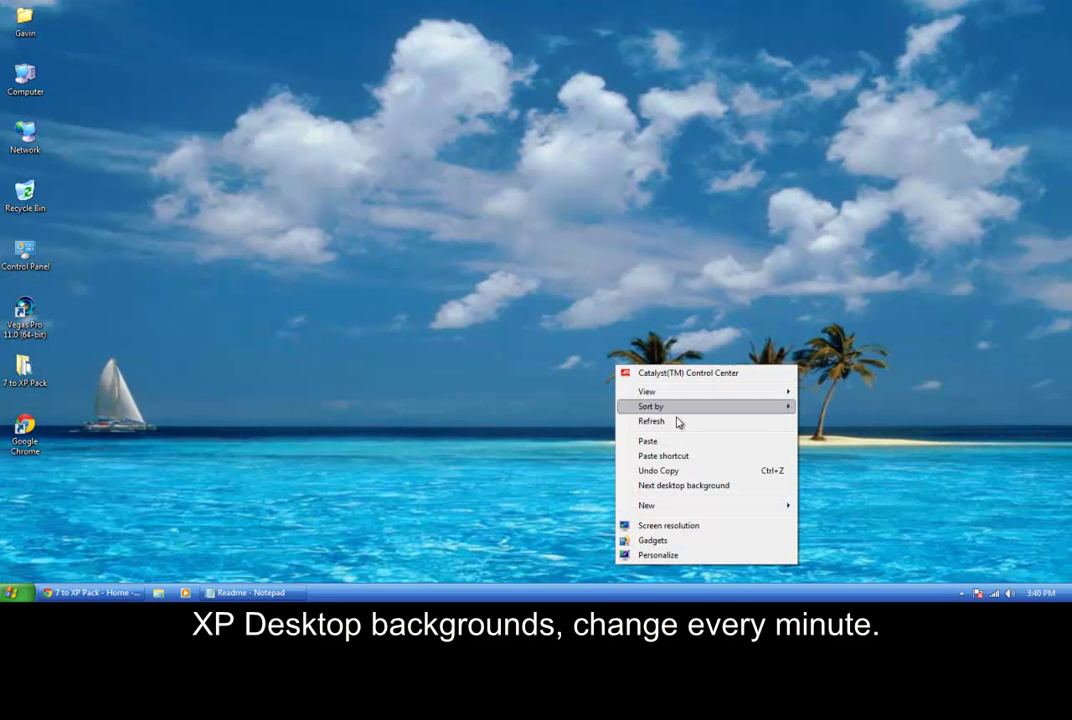
left_click(706, 486)
right_click(536, 362)
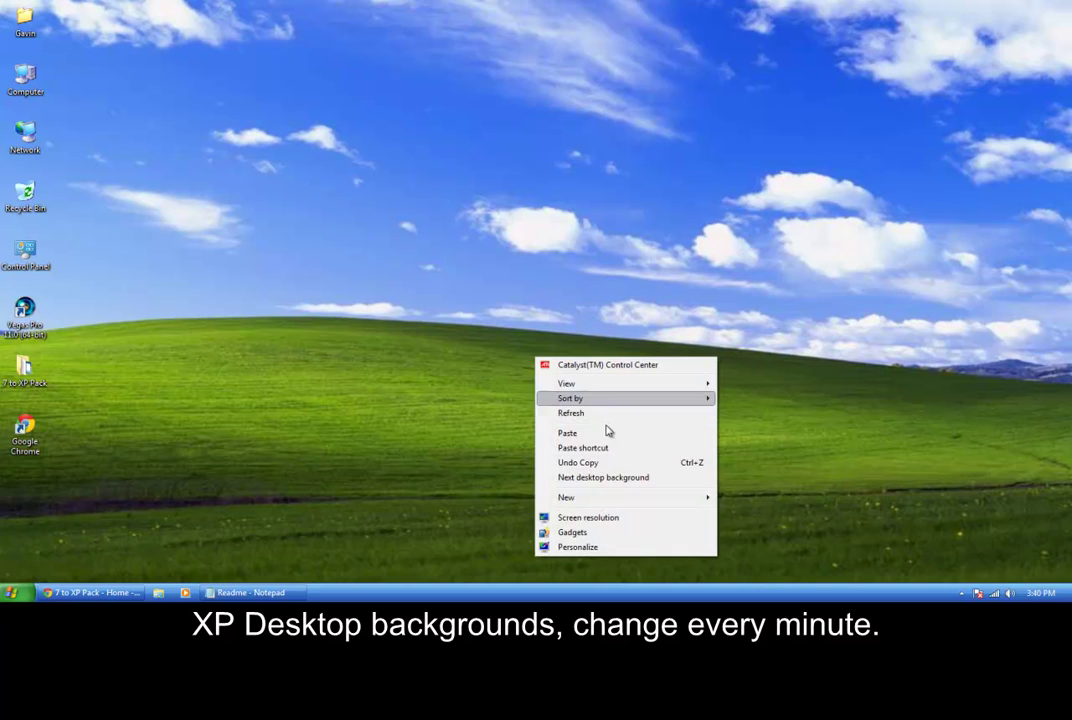
left_click(603, 478)
right_click(551, 362)
left_click(603, 477)
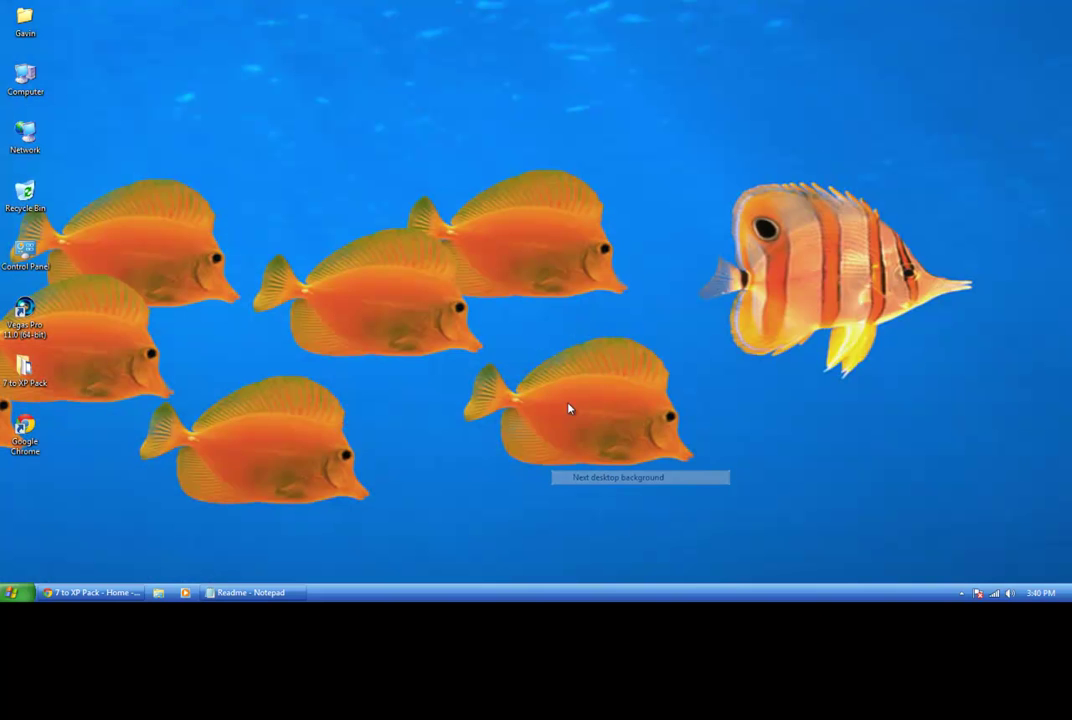
right_click(527, 343)
left_click(613, 463)
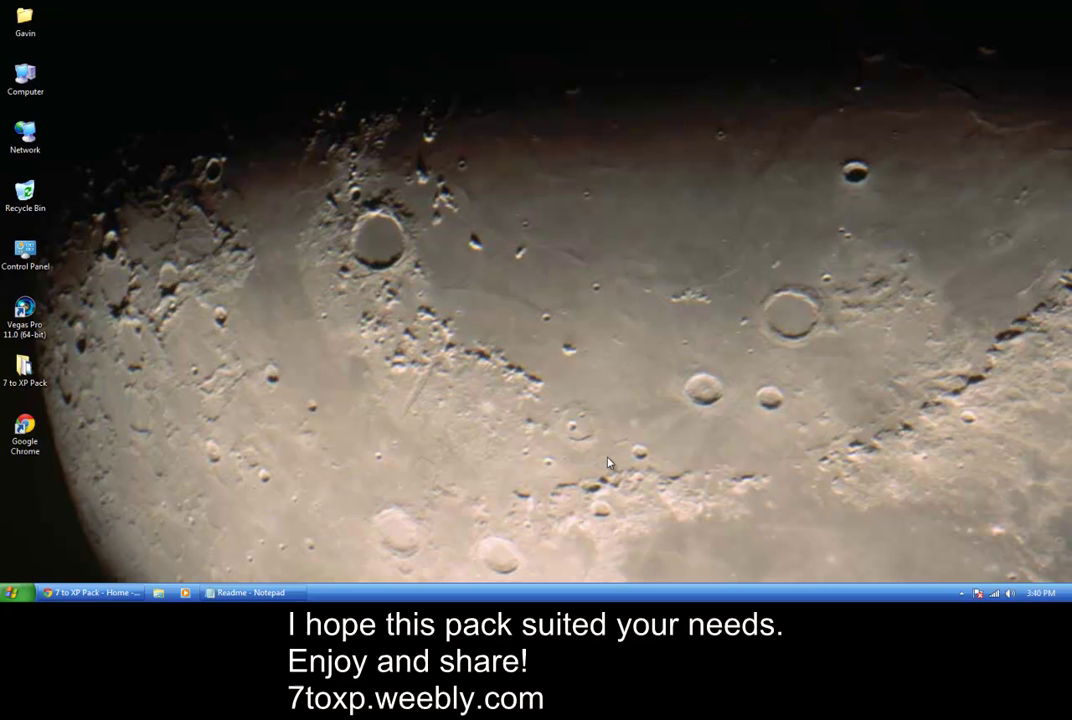
right_click(592, 401)
left_click(632, 316)
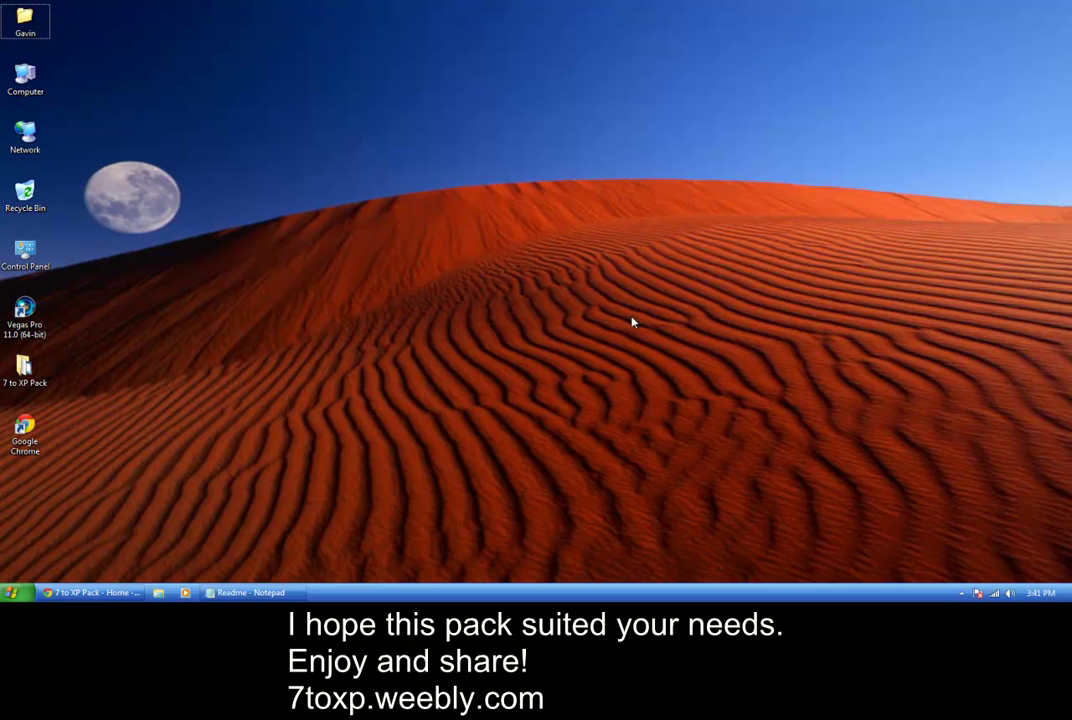